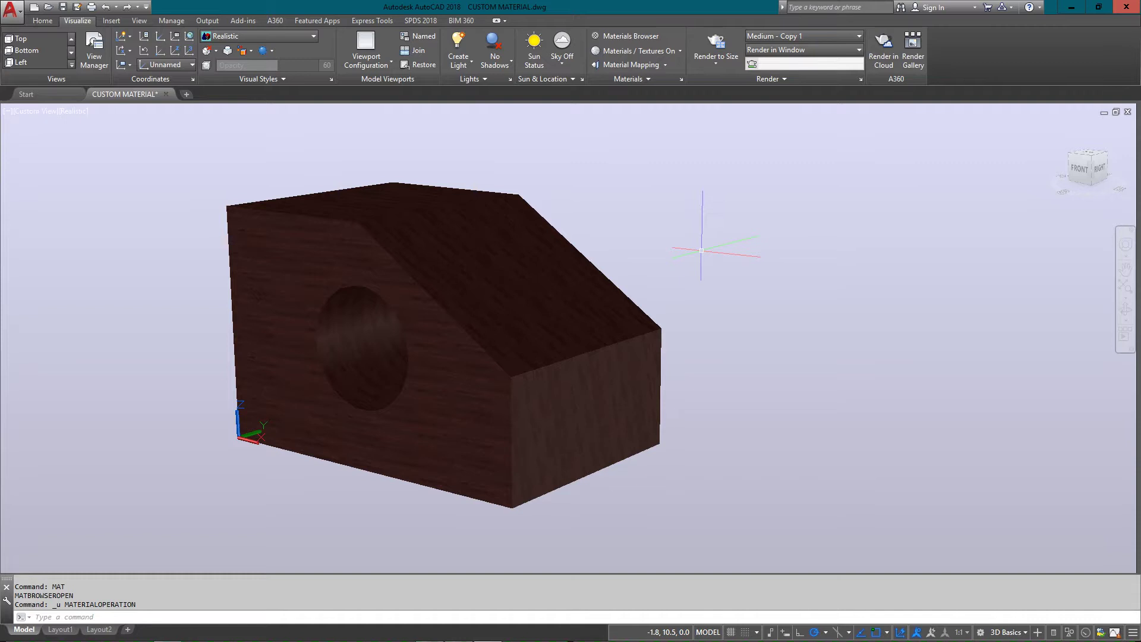
# - Open the Materials Browser and create a new generic material
pyautogui.write('MAT')
pyautogui.press('Return')
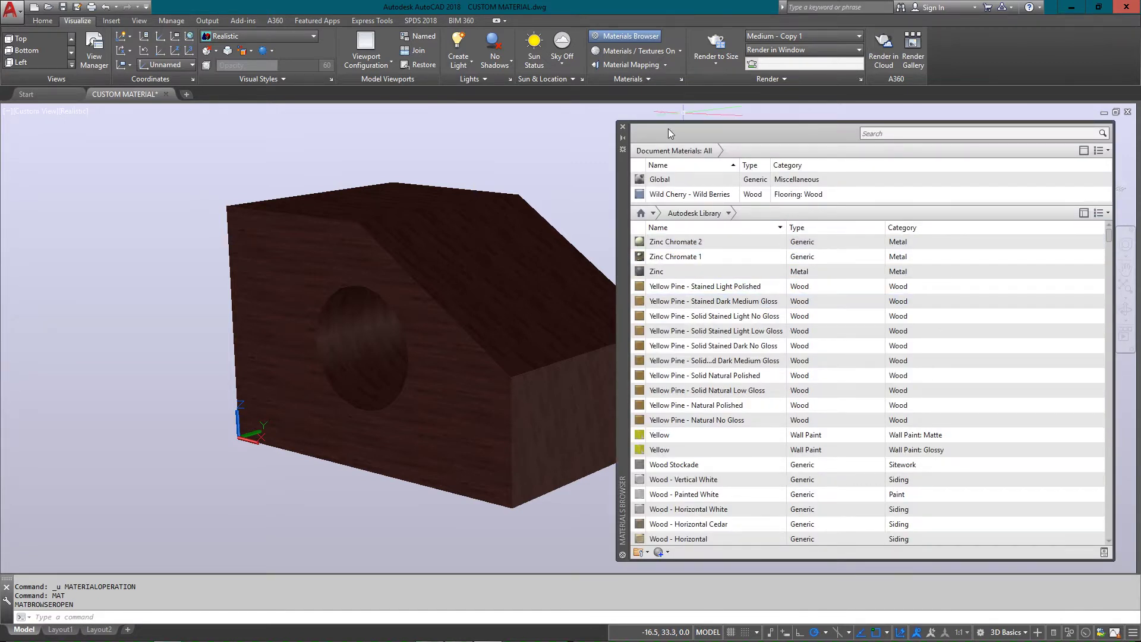
pyautogui.moveTo(625, 163); pyautogui.dragTo(607, 92)
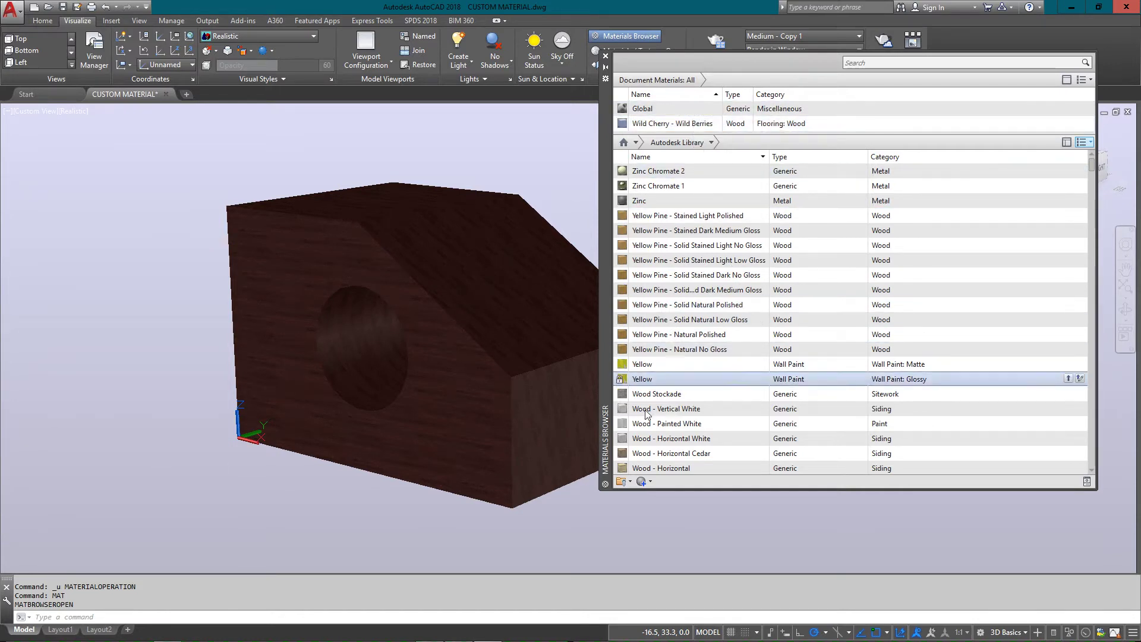
pyautogui.click(651, 482)
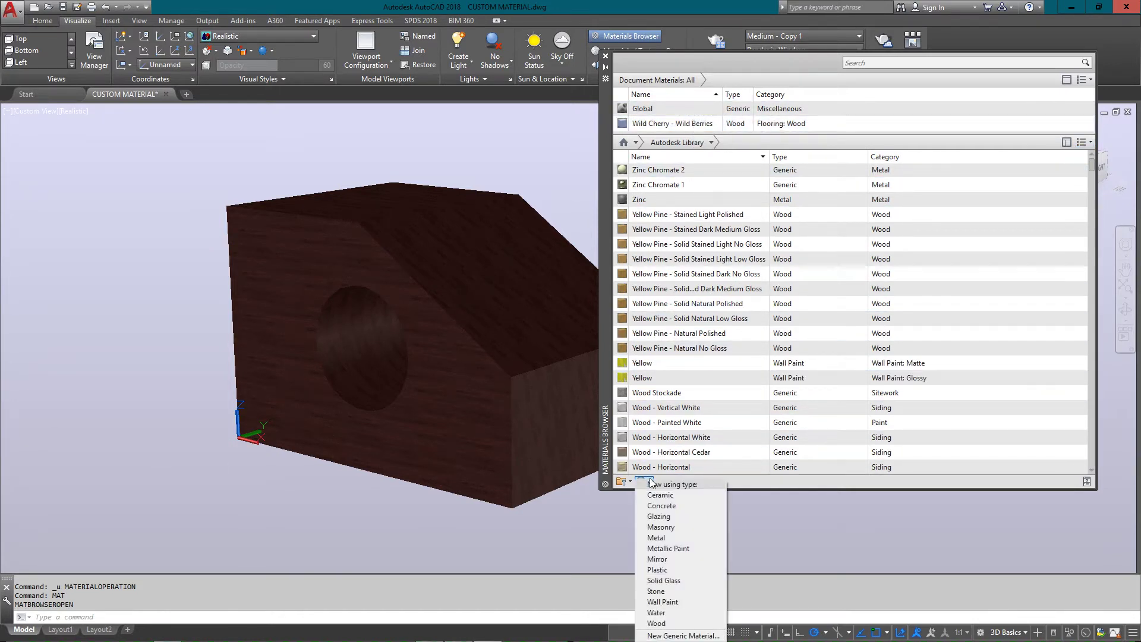
pyautogui.click(683, 635)
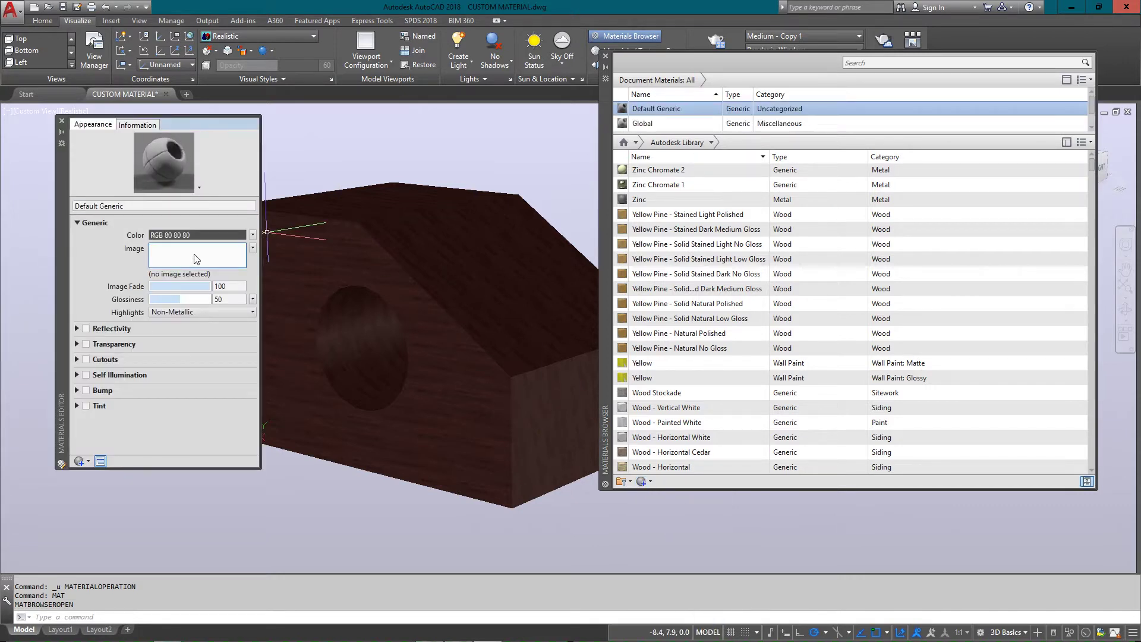
# - Rename the new generic material RUSTY METAL in its information properties
pyautogui.click(143, 126)
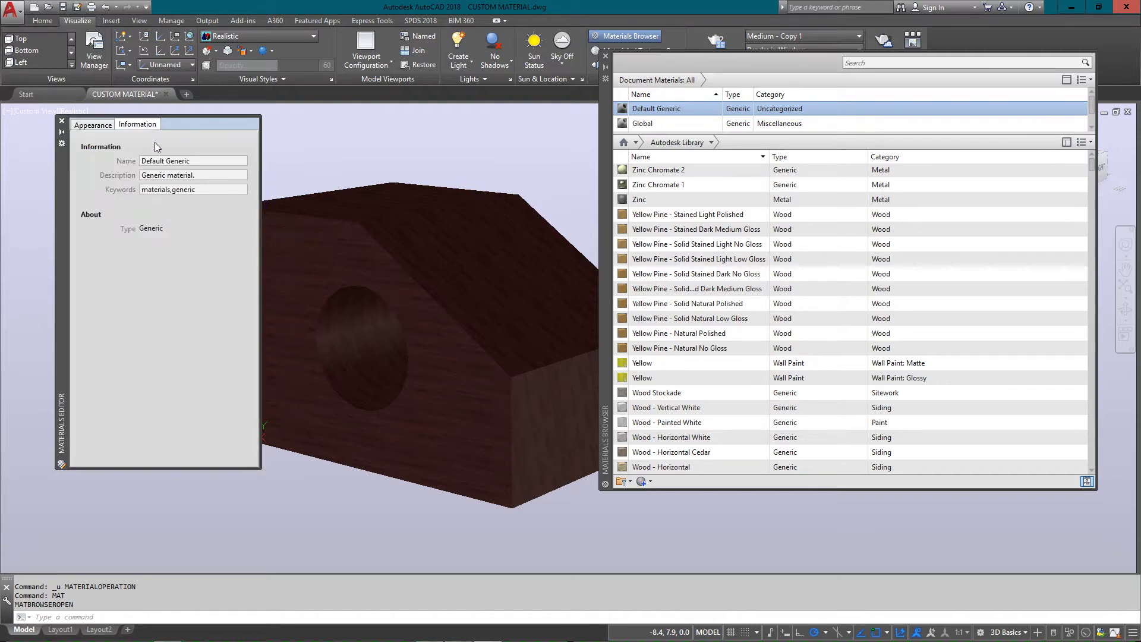
pyautogui.click(202, 162)
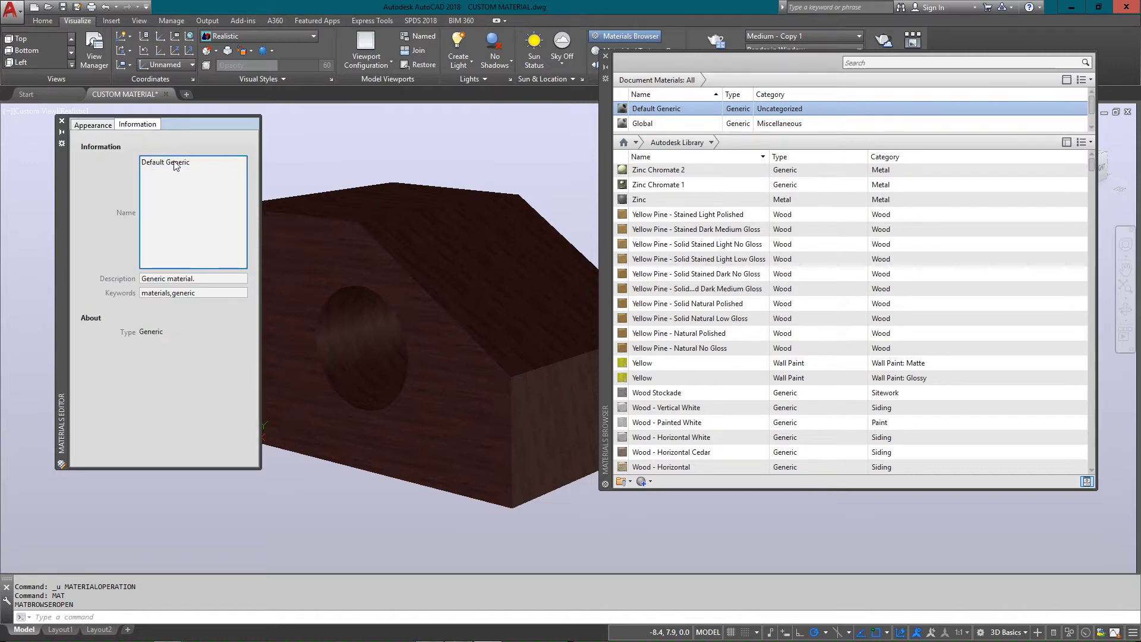
pyautogui.hotkey('ctrl', 'a')
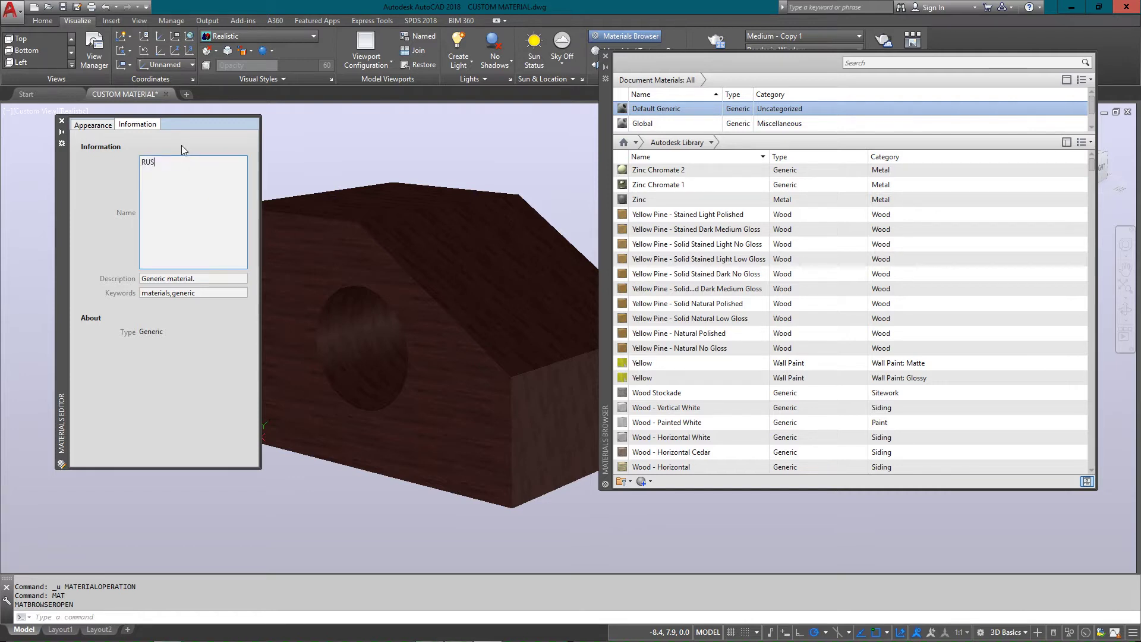
pyautogui.write('RUSTY METAL')
pyautogui.press('Return')
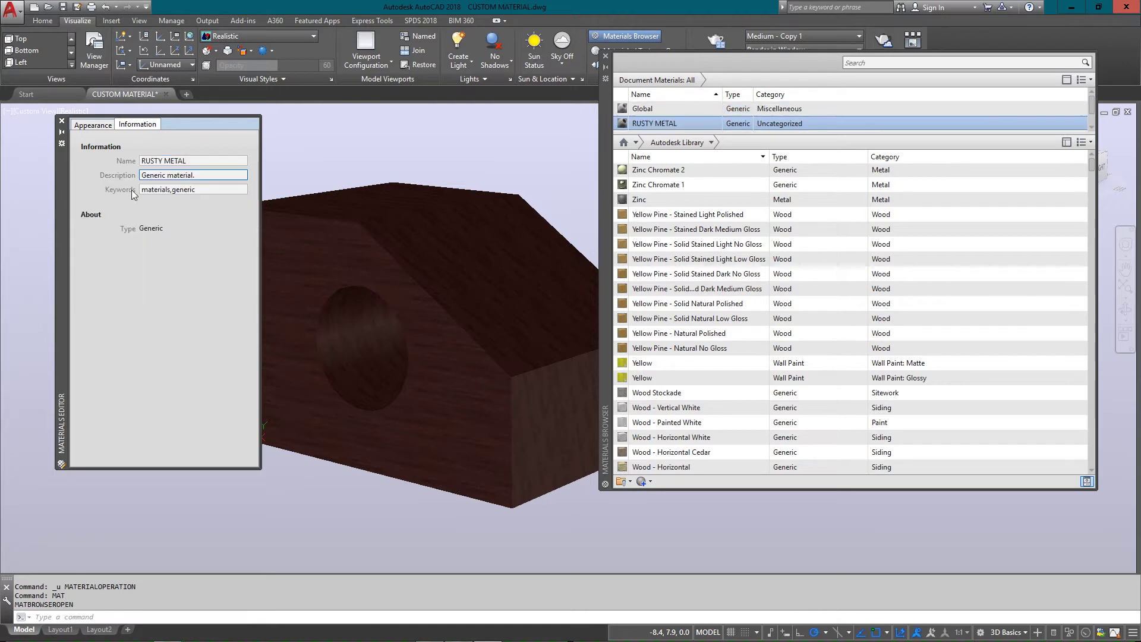
# - Replace the material's description with OLD METAL
pyautogui.click(143, 176)
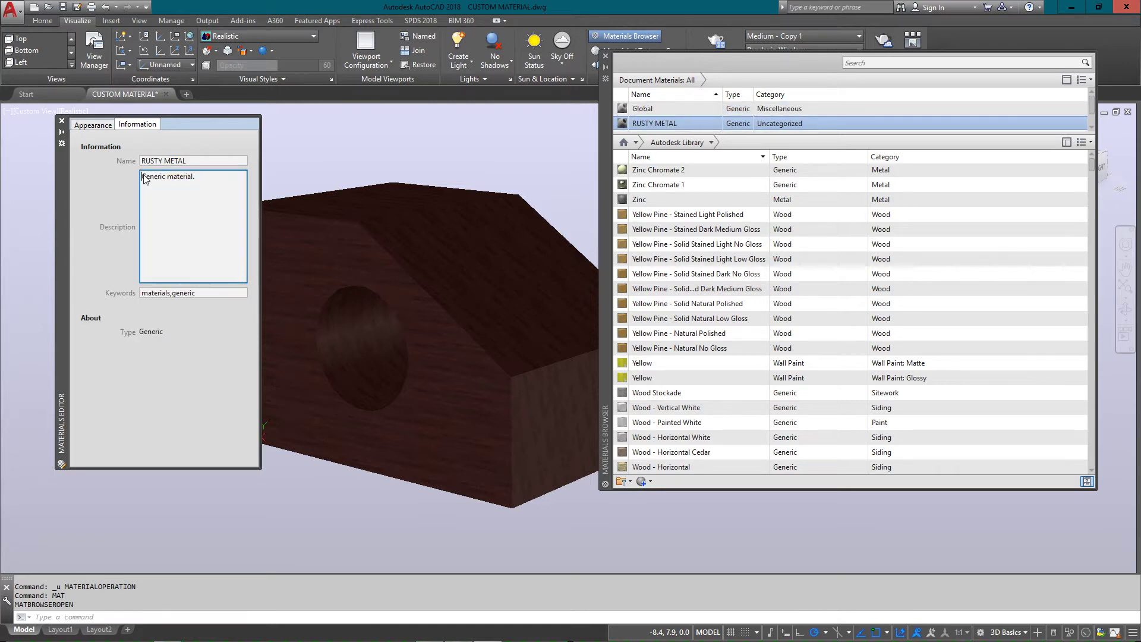
pyautogui.write('ol')
pyautogui.press('BackSpace')
pyautogui.press('BackSpace')
pyautogui.write('OLD METAL')
pyautogui.press('Delete')
pyautogui.press('Delete')
pyautogui.press('Delete')
pyautogui.press('Delete')
pyautogui.press('Delete')
pyautogui.press('Delete')
pyautogui.press('Delete')
pyautogui.press('Delete')
pyautogui.press('Delete')
pyautogui.press('Delete')
pyautogui.press('Delete')
pyautogui.press('Delete')
pyautogui.press('Delete')
pyautogui.press('Delete')
pyautogui.press('Delete')
pyautogui.press('Delete')
pyautogui.press('Delete')
# - Change the material's keywords to "materials,METAL, RUST", replacing the word generic
pyautogui.click(158, 295)
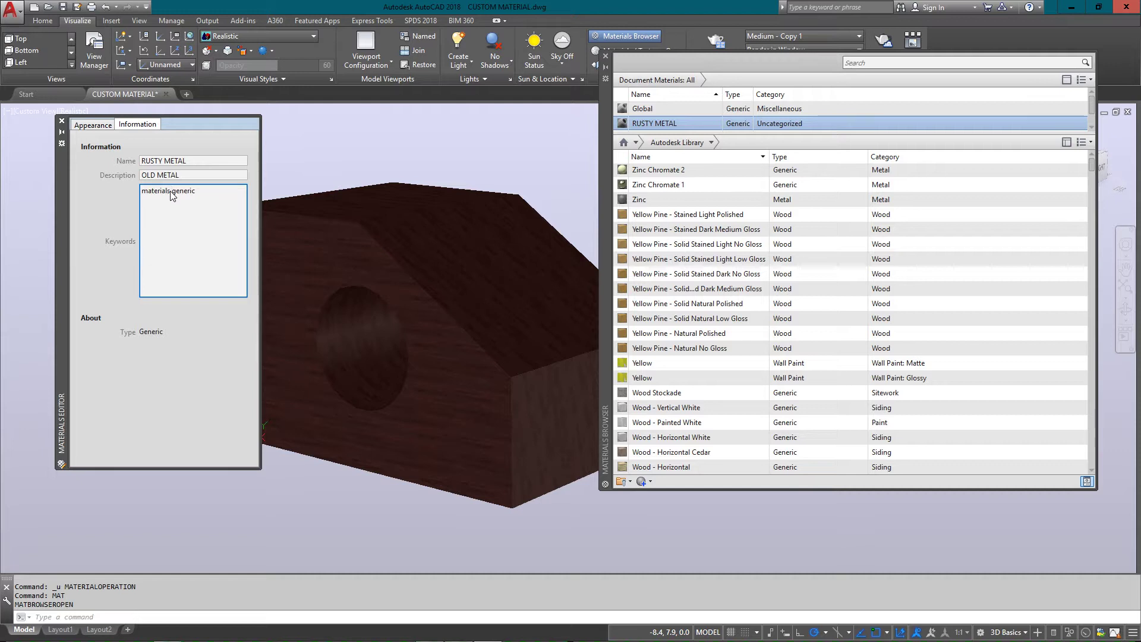
pyautogui.press('Delete')
pyautogui.press('Delete')
pyautogui.press('Delete')
pyautogui.press('Delete')
pyautogui.press('Delete')
pyautogui.press('Delete')
pyautogui.press('Delete')
pyautogui.press('Delete')
pyautogui.write('METAL, RUST')
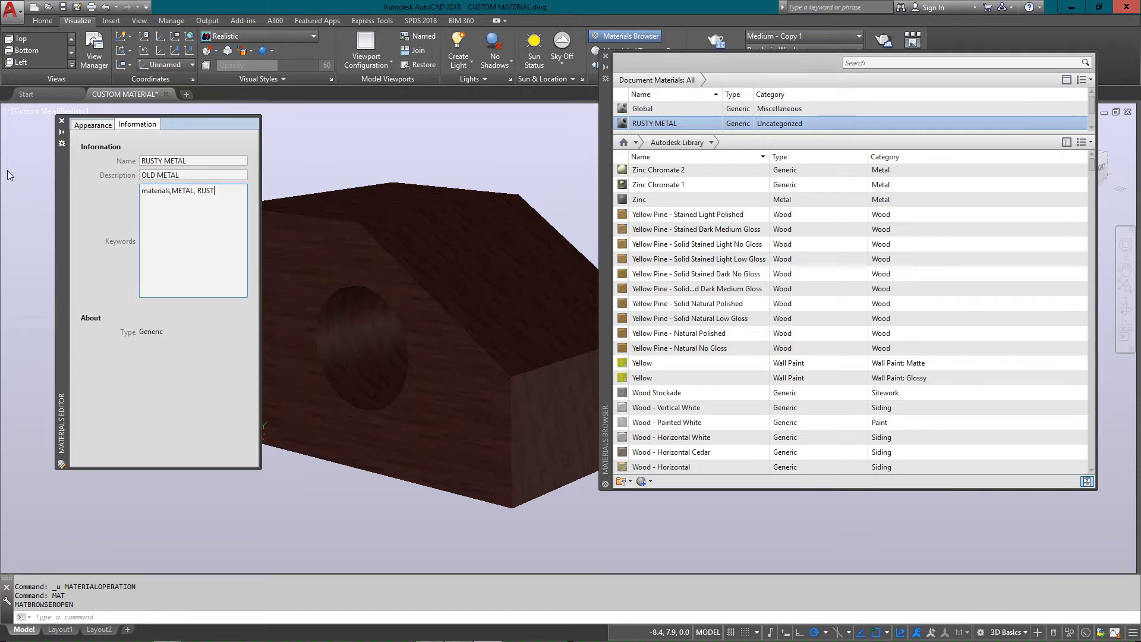
# - Assign the image file RUSTY METAL.jpg from the Lesson 3-14 folder as the material's texture and close the texture editor
pyautogui.click(92, 125)
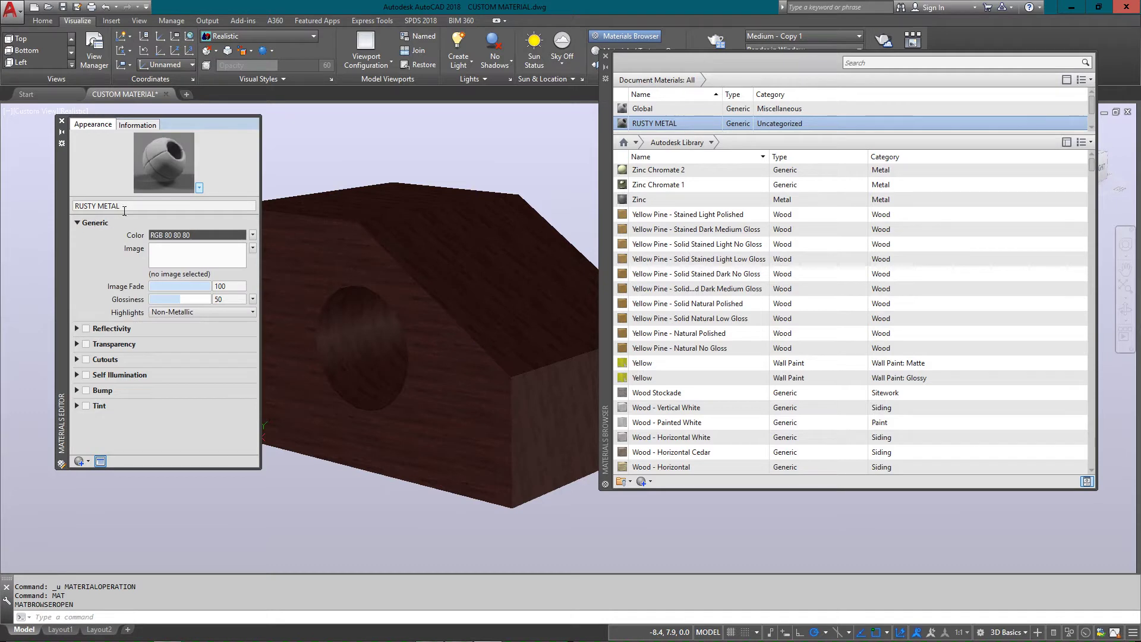
pyautogui.click(210, 255)
pyautogui.click(503, 226)
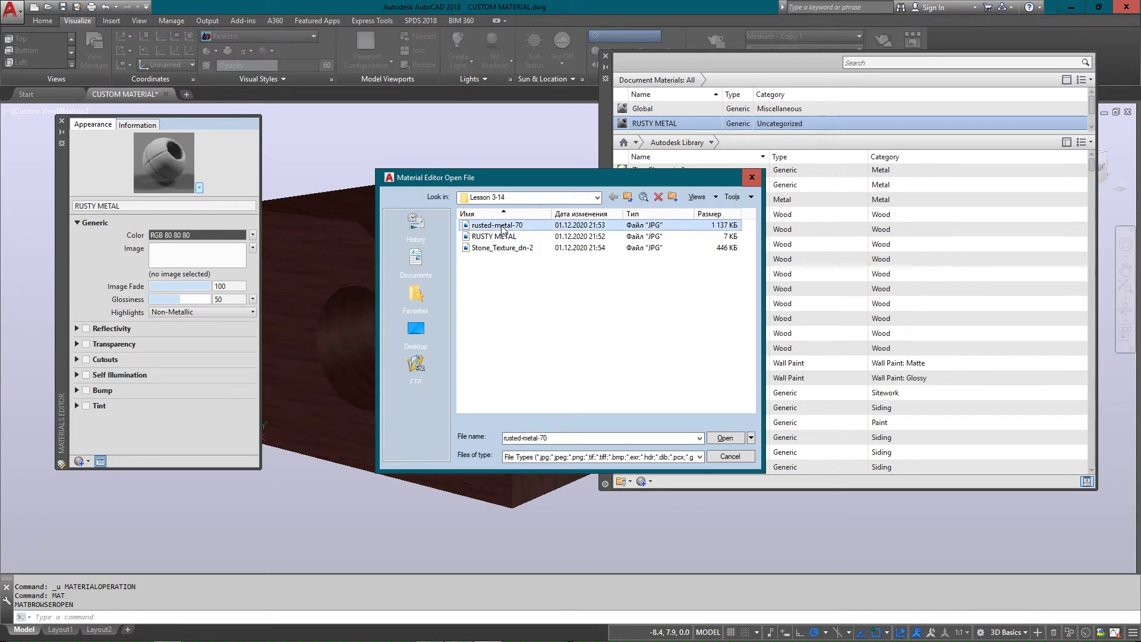
pyautogui.click(504, 237)
pyautogui.click(725, 437)
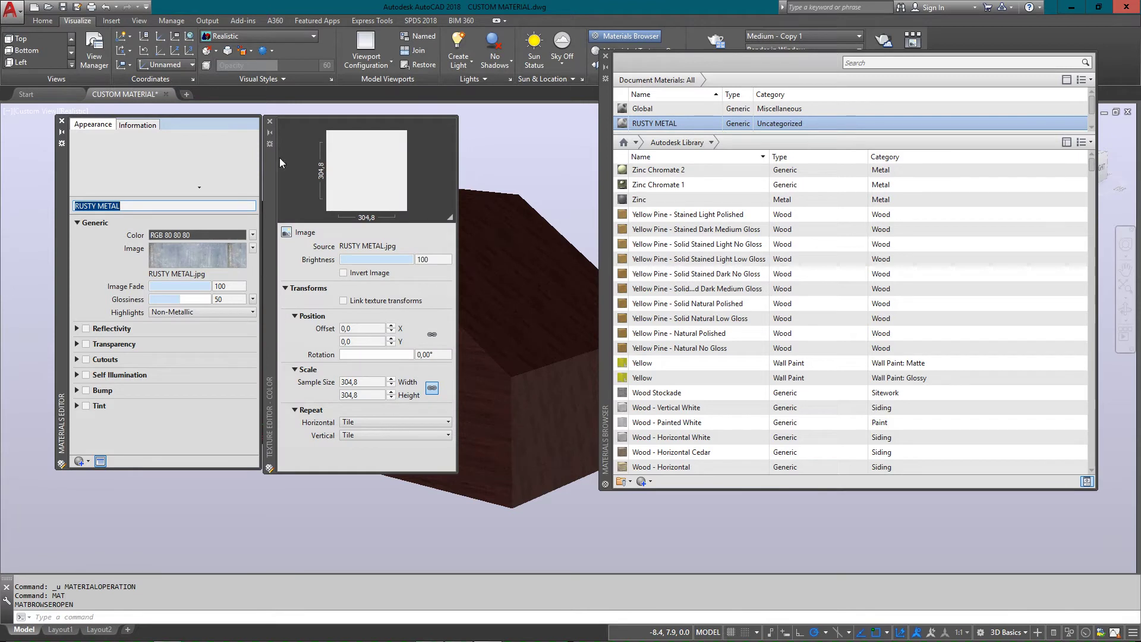
pyautogui.click(270, 120)
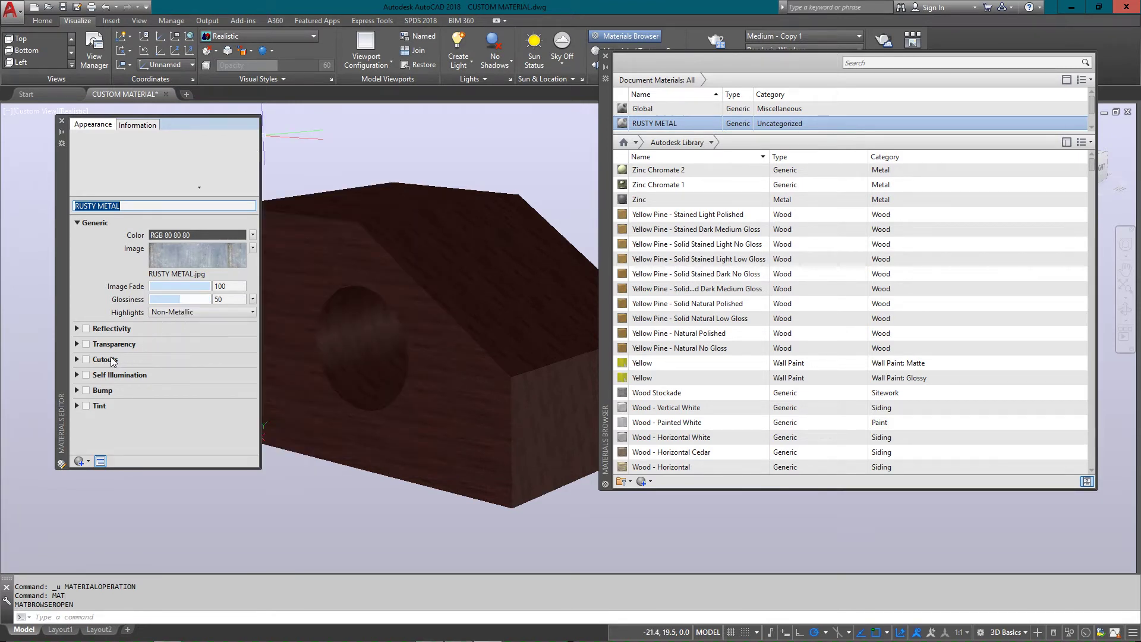
# - Close the material editor, apply RUSTY METAL to the 3D solid, and close the Materials Browser
pyautogui.click(78, 343)
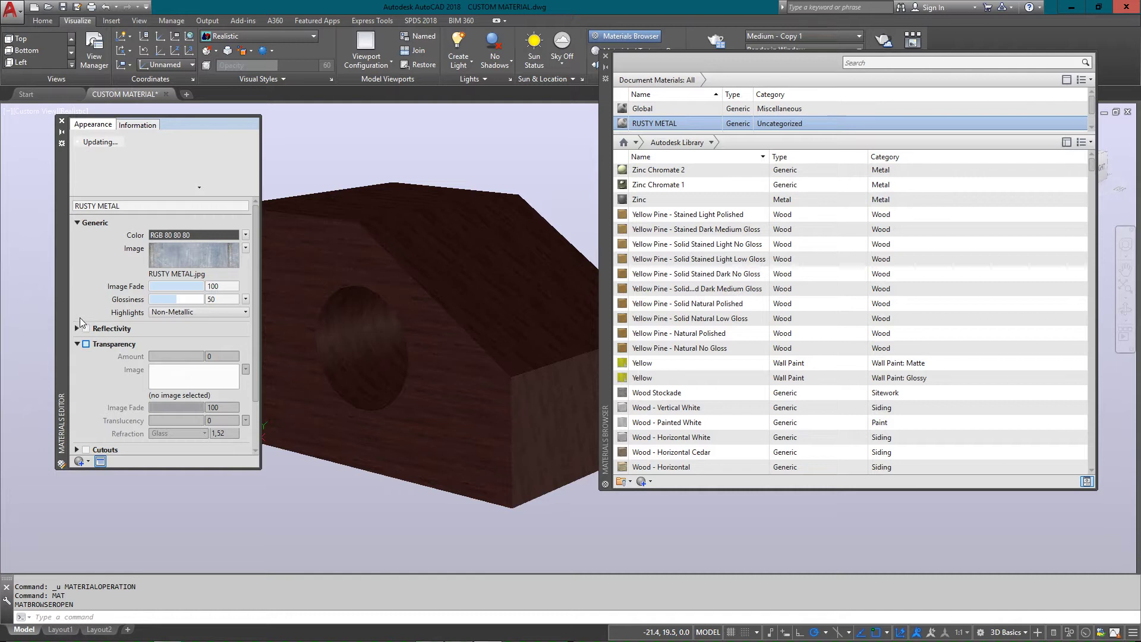
pyautogui.click(62, 121)
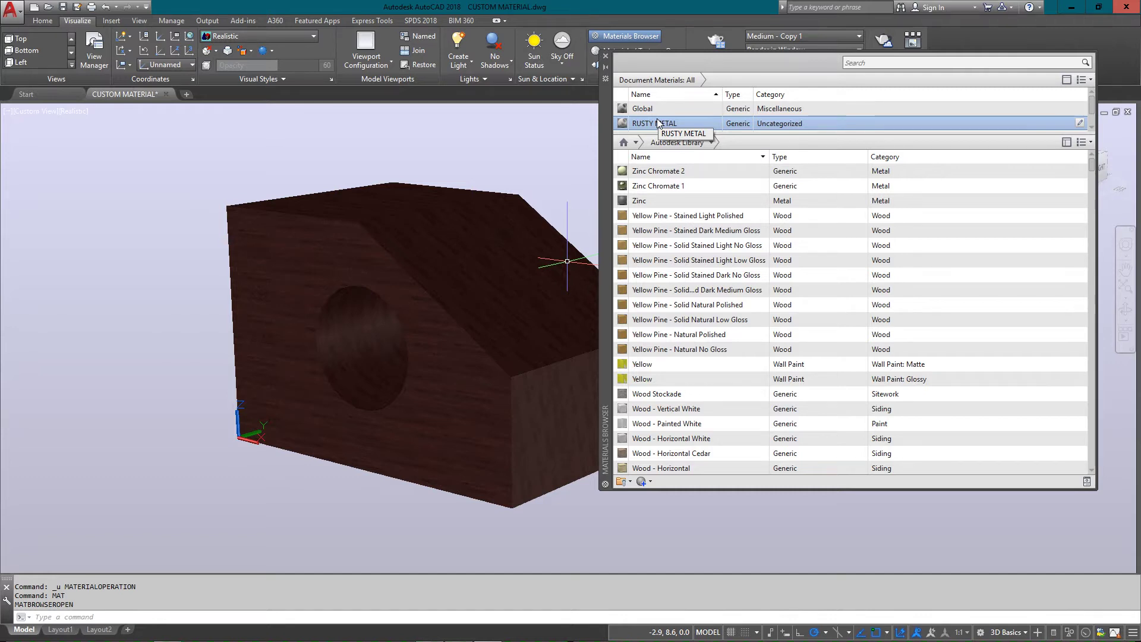
pyautogui.moveTo(657, 123); pyautogui.dragTo(472, 266)
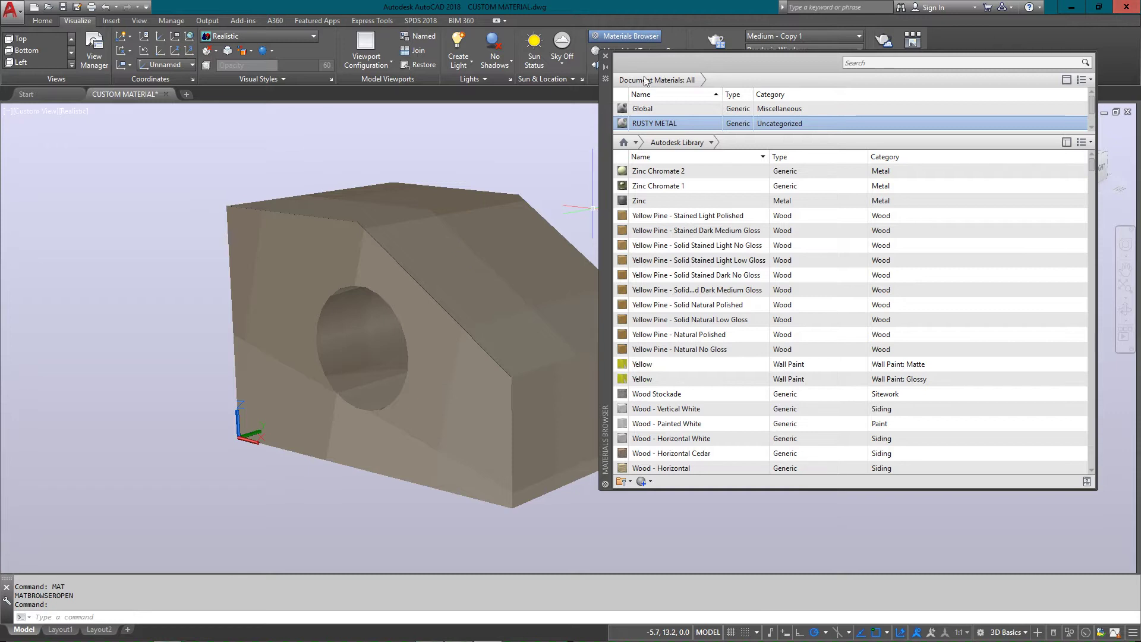
pyautogui.click(605, 56)
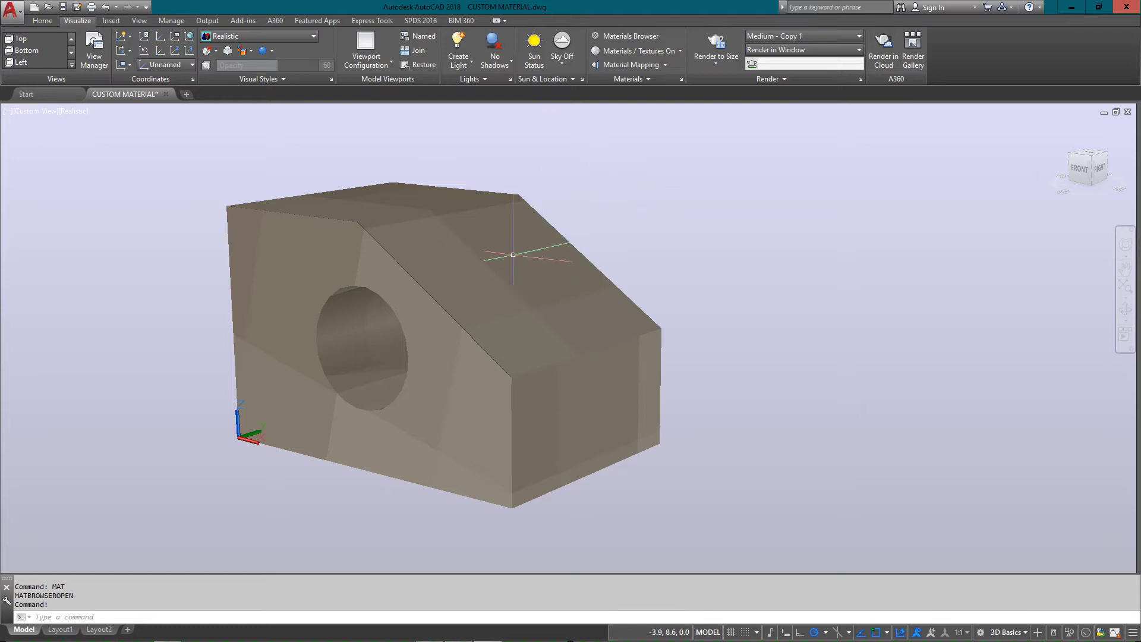
# - Start material mapping with SETUV and apply Box mapping to the 3D solid
pyautogui.scroll(-2, 513, 255)
pyautogui.scroll(3, 500, 265)
pyautogui.moveTo(447, 258); pyautogui.dragTo(476, 254, button='middle')
pyautogui.scroll(-2, 476, 255)
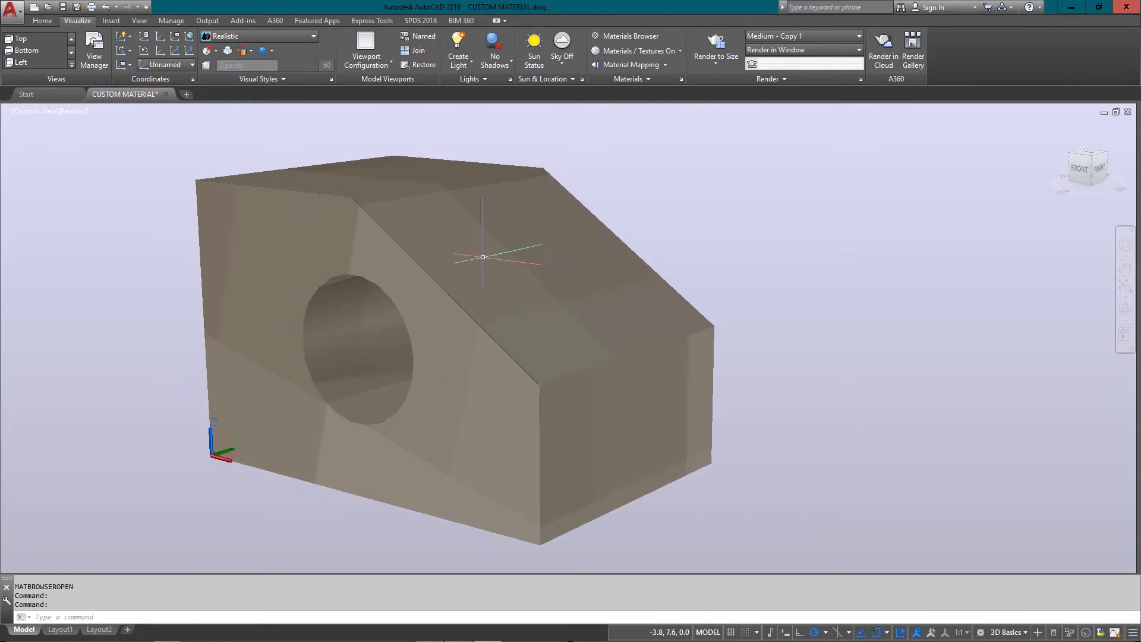
pyautogui.scroll(2, 482, 255)
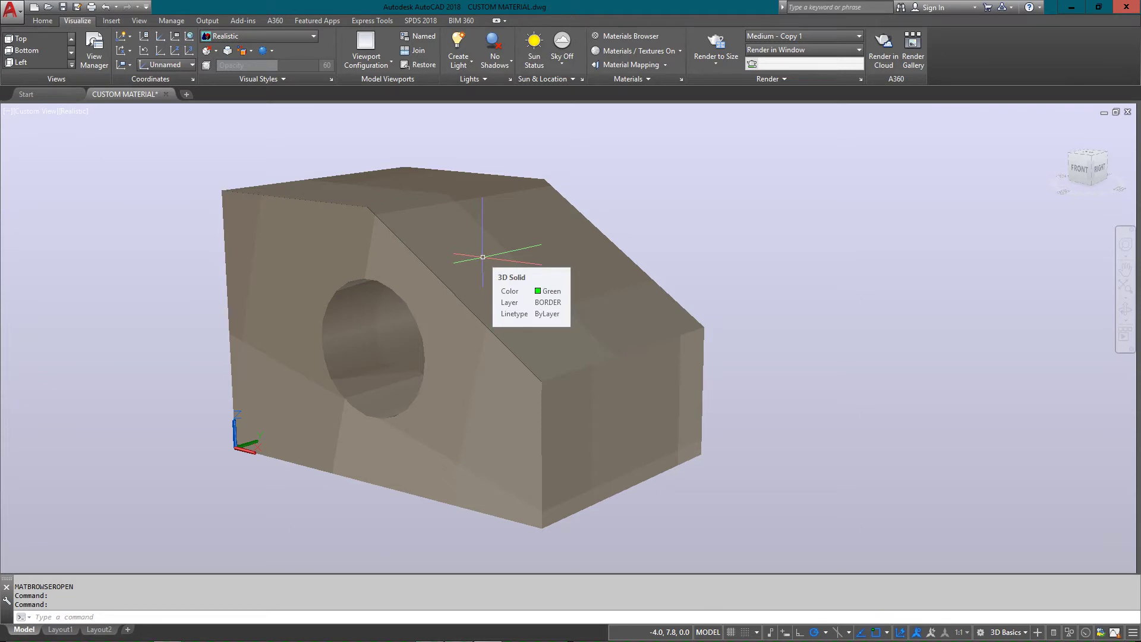
pyautogui.write('SETUV')
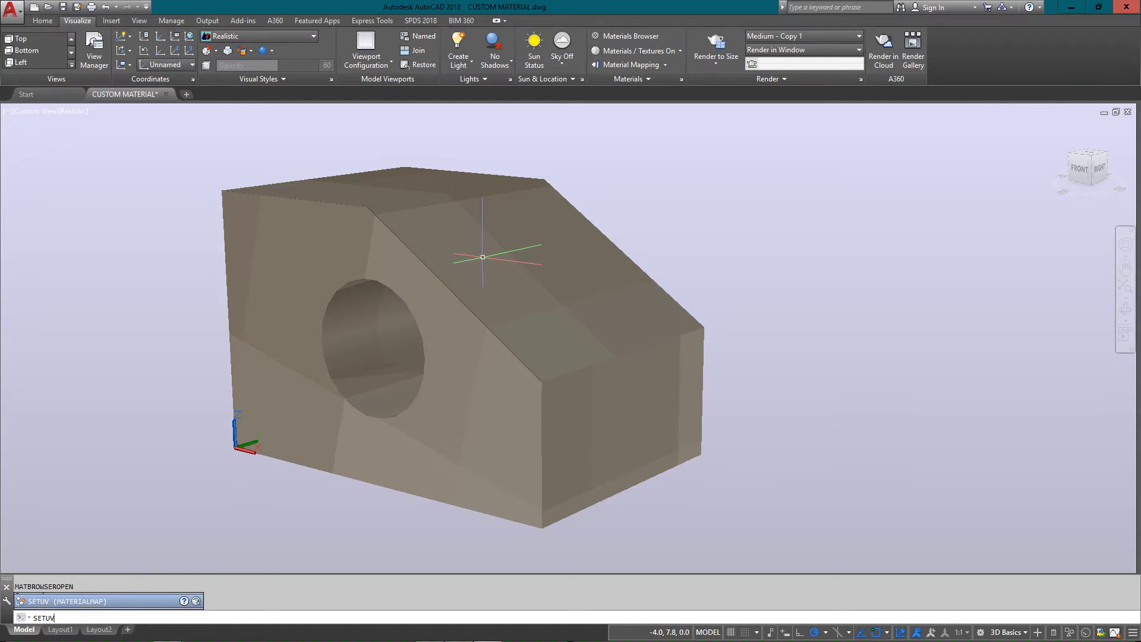
pyautogui.press('Return')
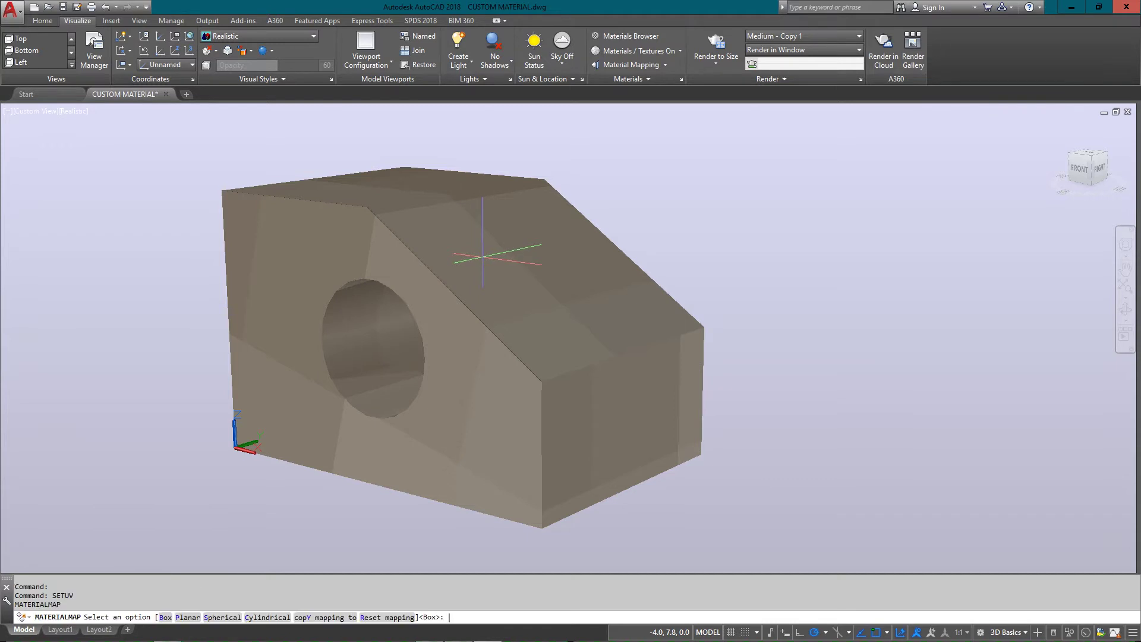
pyautogui.write('B')
pyautogui.press('Return')
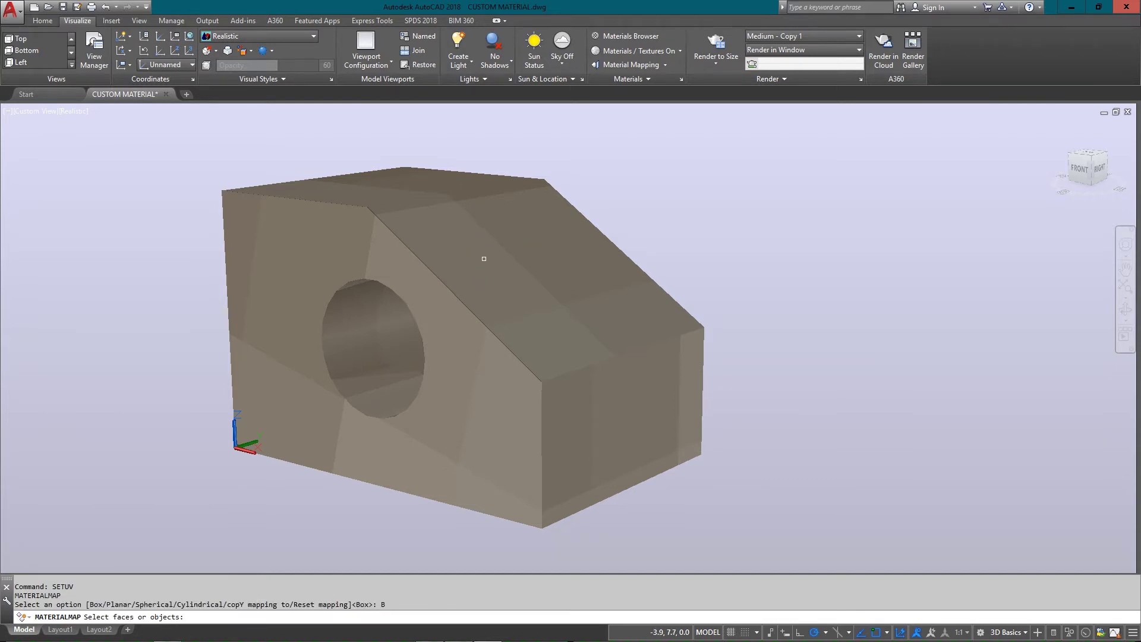
pyautogui.click(485, 255)
pyautogui.press('Return')
pyautogui.scroll(-2, 489, 260)
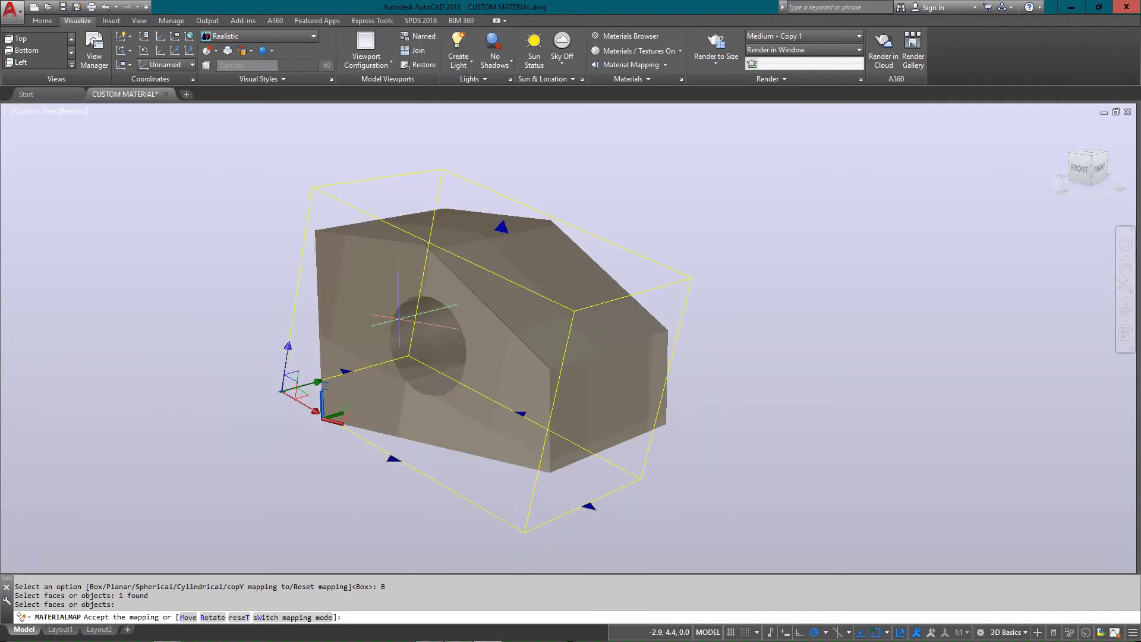
# - Shrink the mapping box in length, height and width to a tiny size at its lower front corner, and accept the mapping
pyautogui.moveTo(343, 369); pyautogui.dragTo(890, 356)
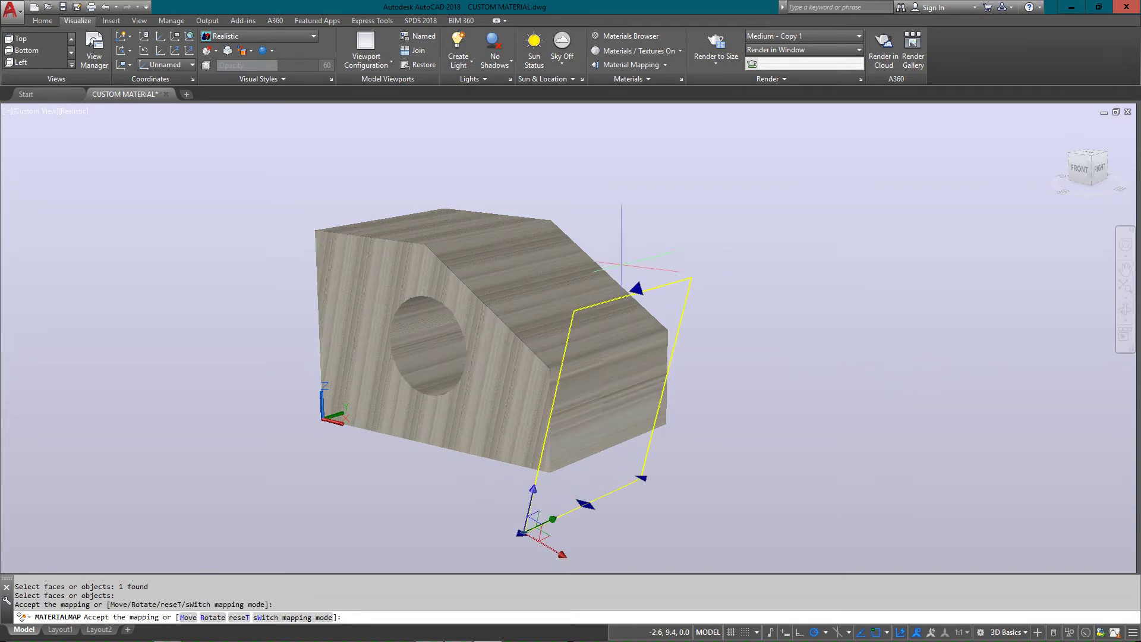
pyautogui.moveTo(636, 289); pyautogui.dragTo(653, 493)
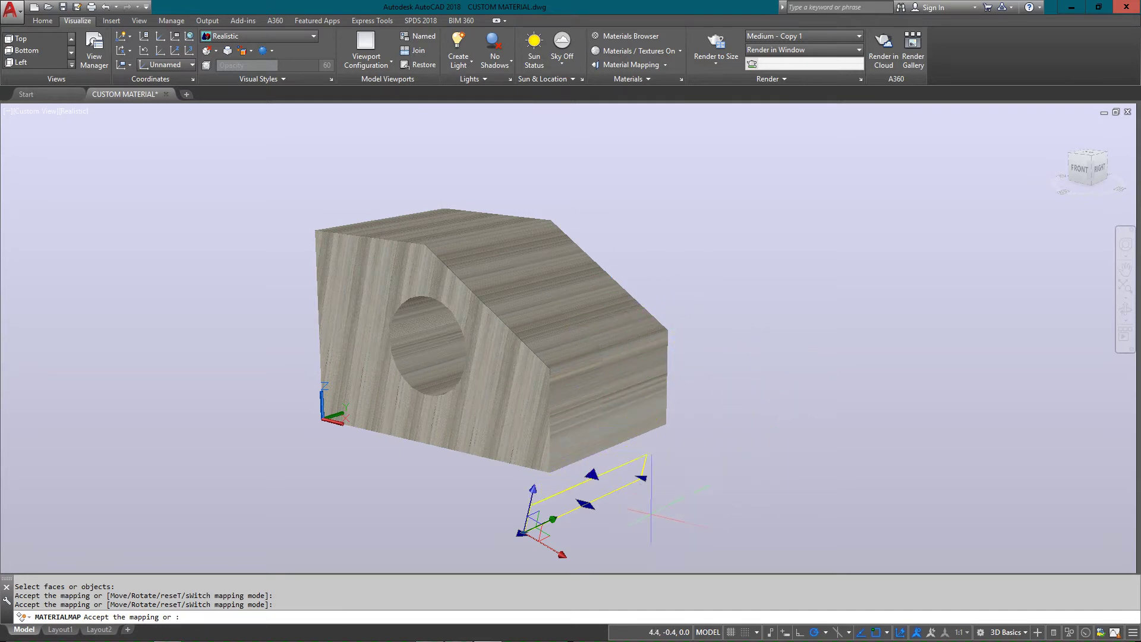
pyautogui.moveTo(590, 473); pyautogui.dragTo(621, 515)
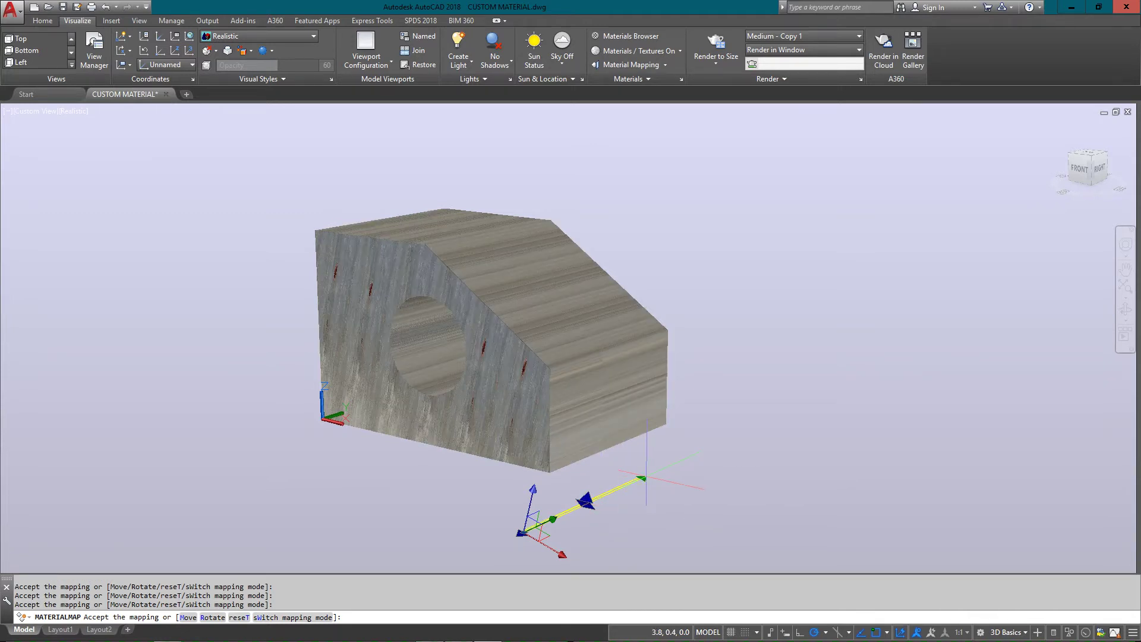
pyautogui.moveTo(646, 478); pyautogui.dragTo(533, 526)
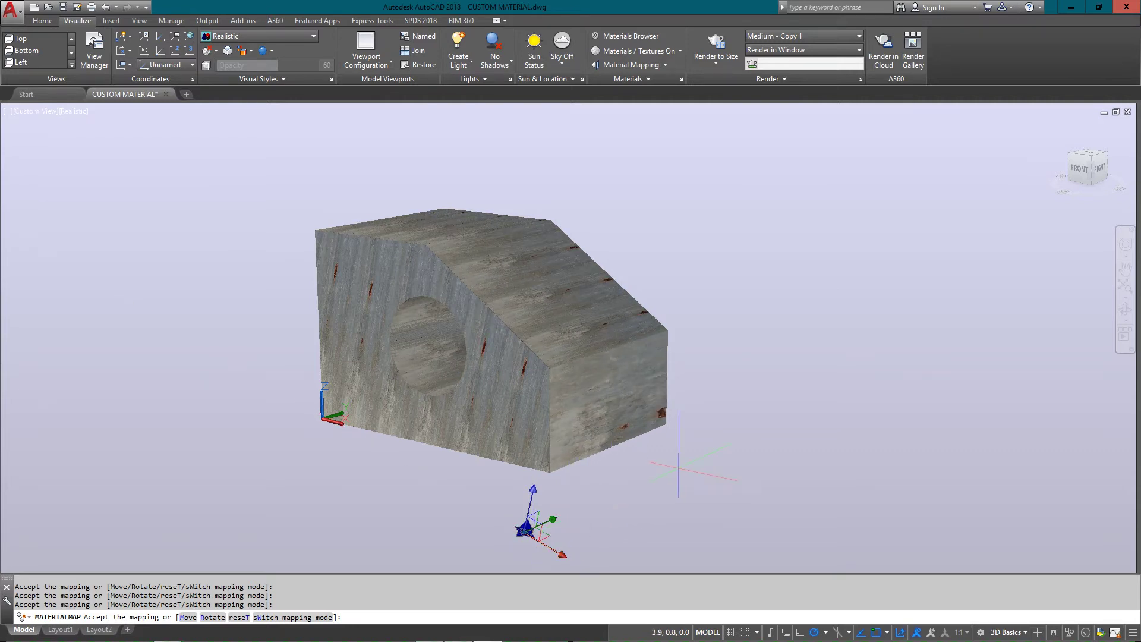
pyautogui.write('AT')
pyautogui.press('Return')
pyautogui.press('Return')
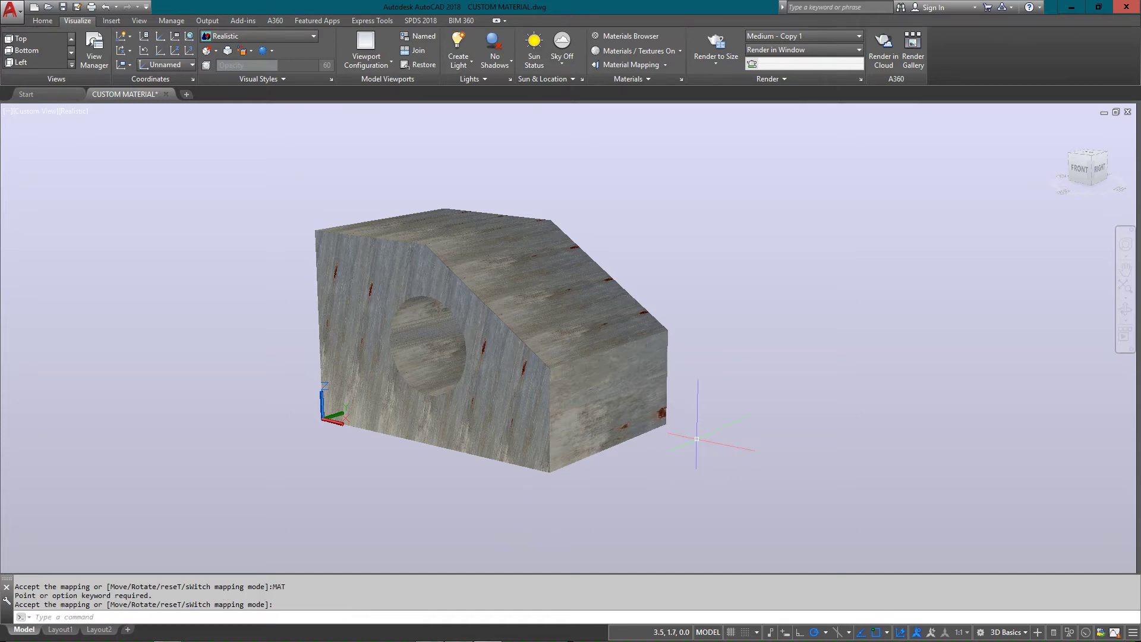
# - Reopen the RUSTY METAL document material for editing and set the brightness of its rusted-metal-70.jpg texture to 73
pyautogui.write('MAT')
pyautogui.press('Return')
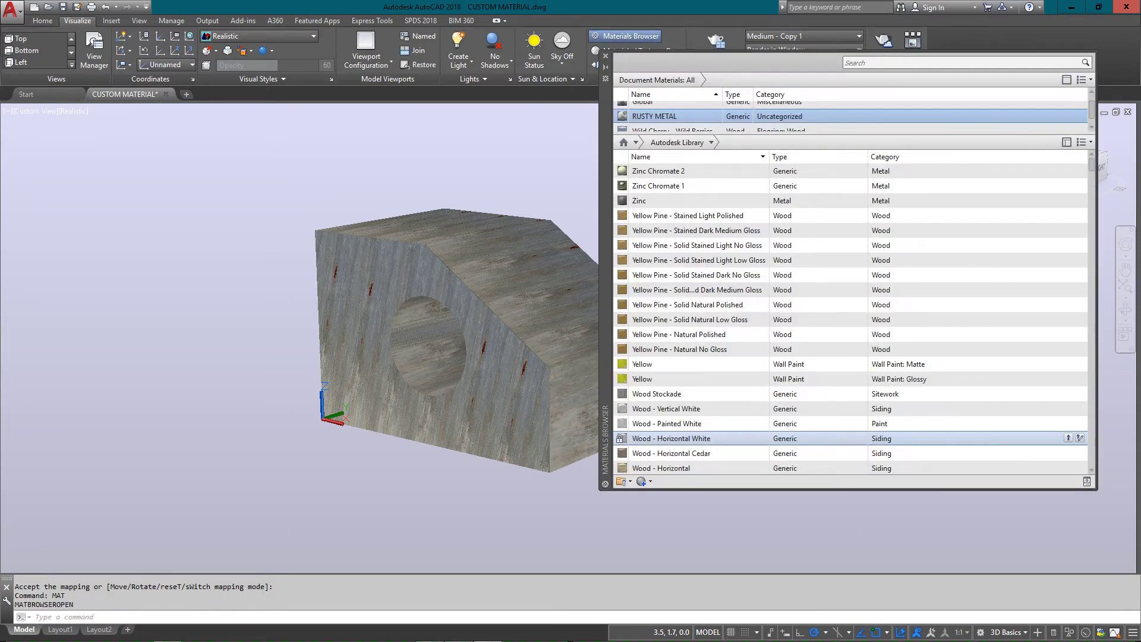
pyautogui.scroll(-1, 669, 126)
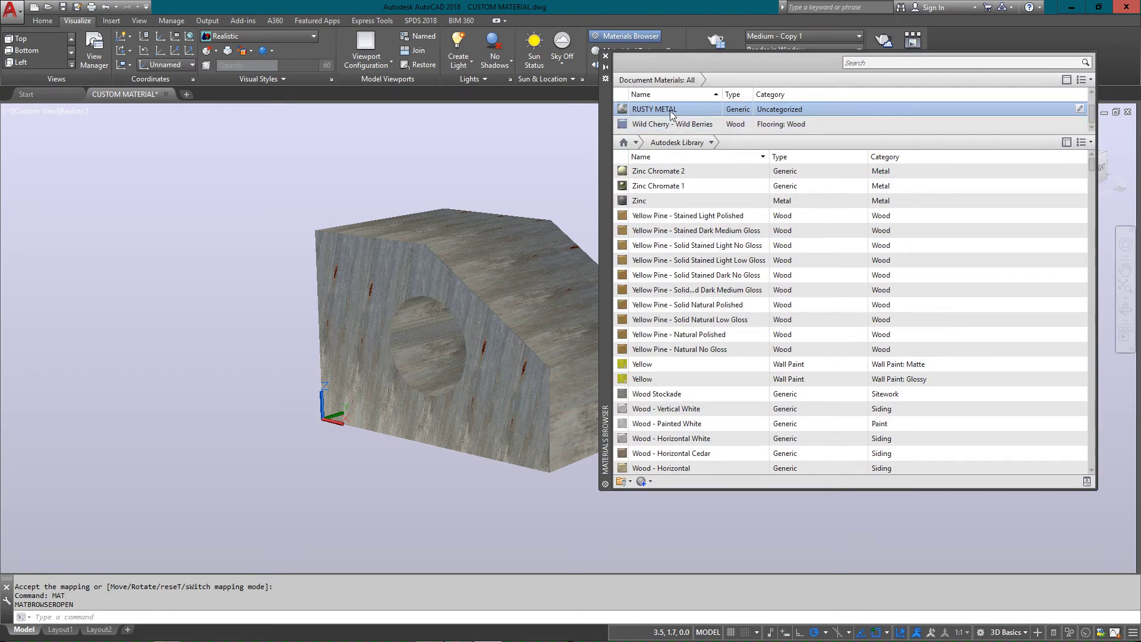
pyautogui.rightClick(669, 111)
pyautogui.click(696, 150)
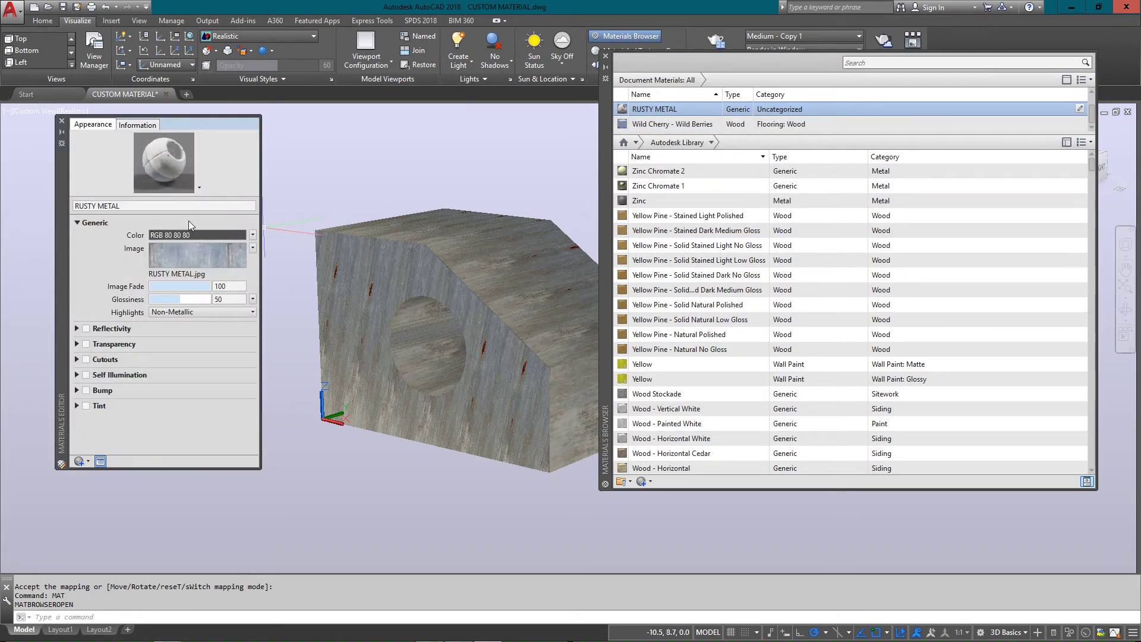
pyautogui.click(173, 252)
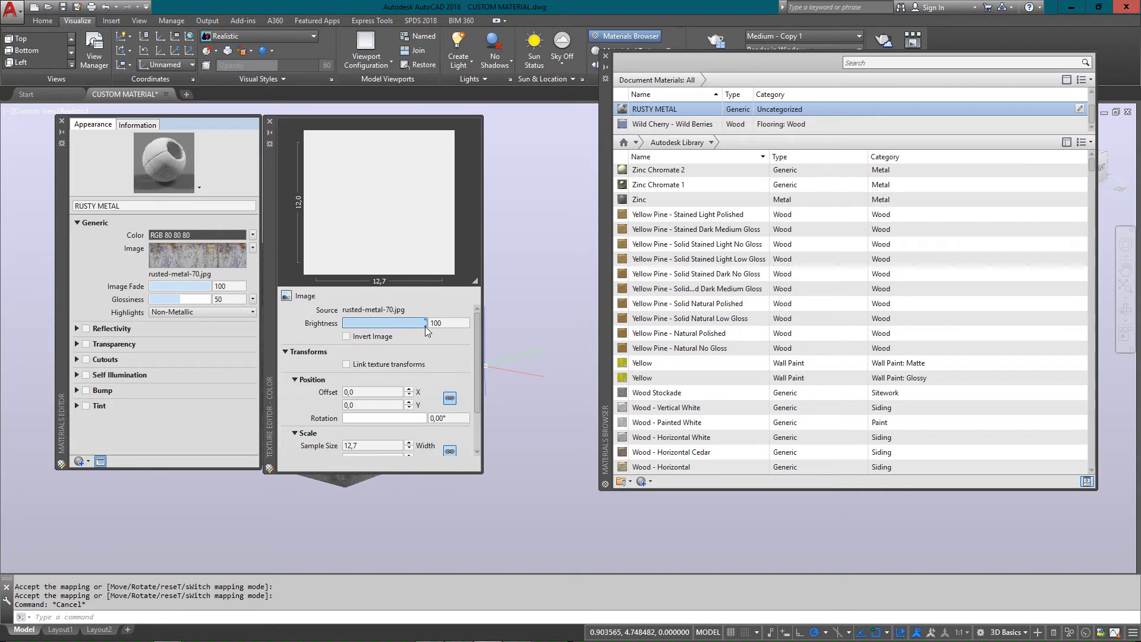
pyautogui.moveTo(426, 330); pyautogui.dragTo(404, 328)
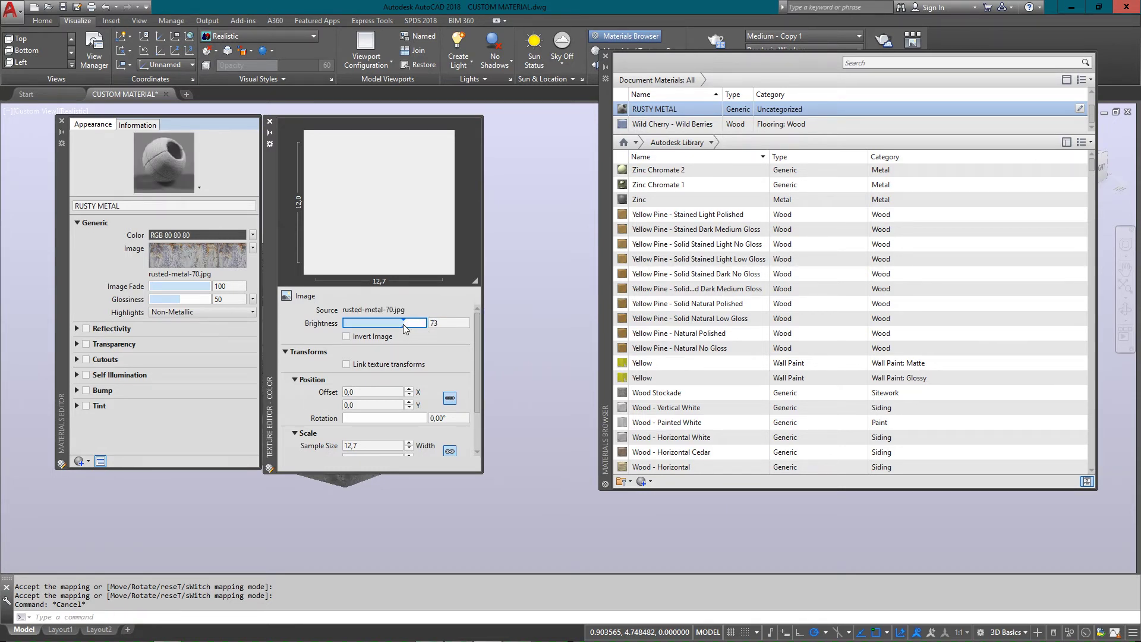
# - Try sample size widths of 12,5 and then 6 for the rusted-metal-70.jpg texture
pyautogui.doubleClick(366, 392)
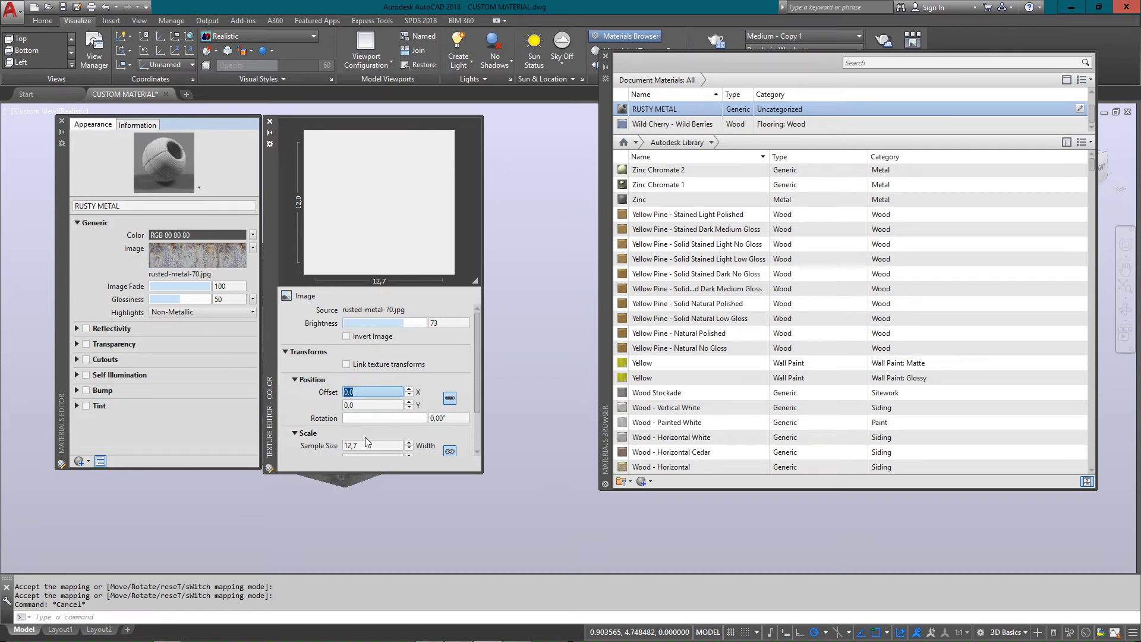
pyautogui.click(366, 439)
pyautogui.doubleClick(368, 444)
pyautogui.write('12,5')
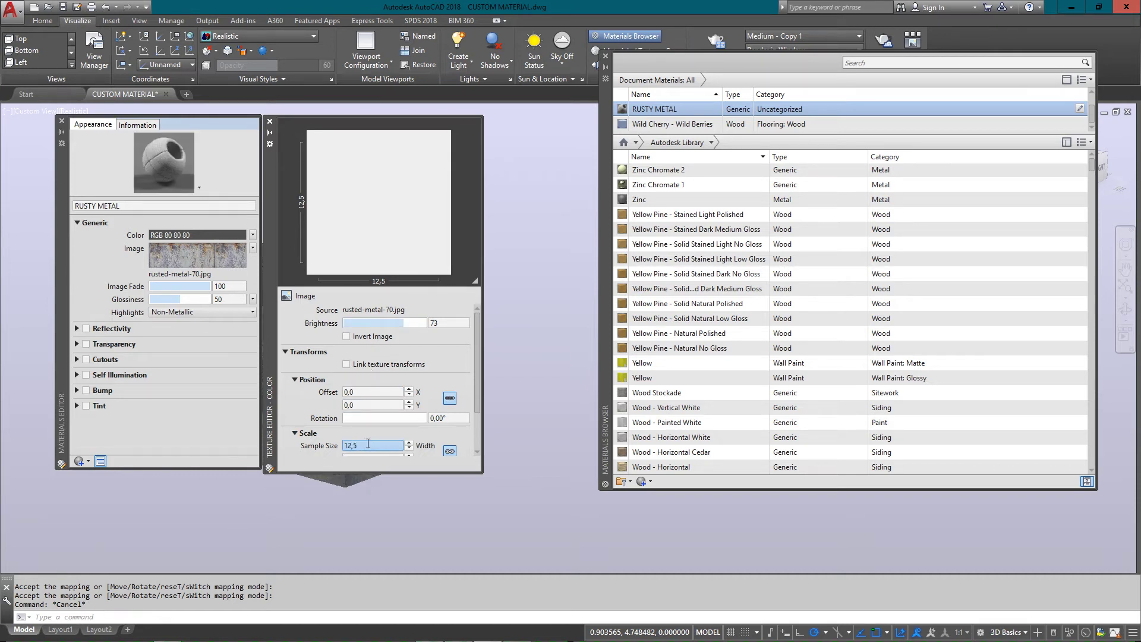
pyautogui.write('12,0')
pyautogui.scroll(7, 368, 444)
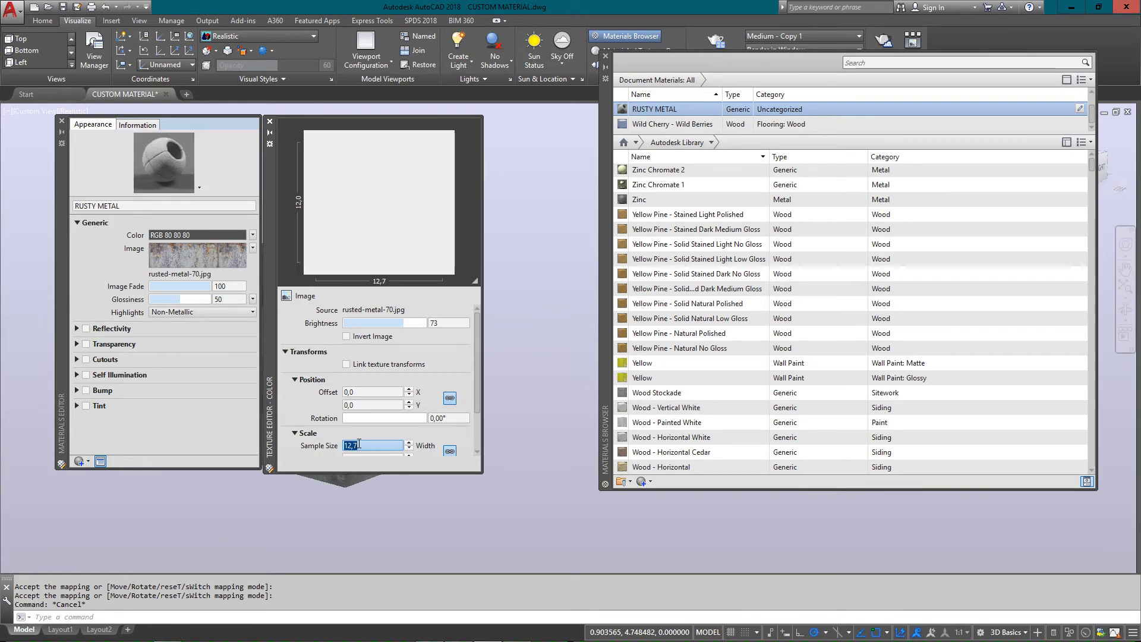
pyautogui.write('6')
pyautogui.press('Return')
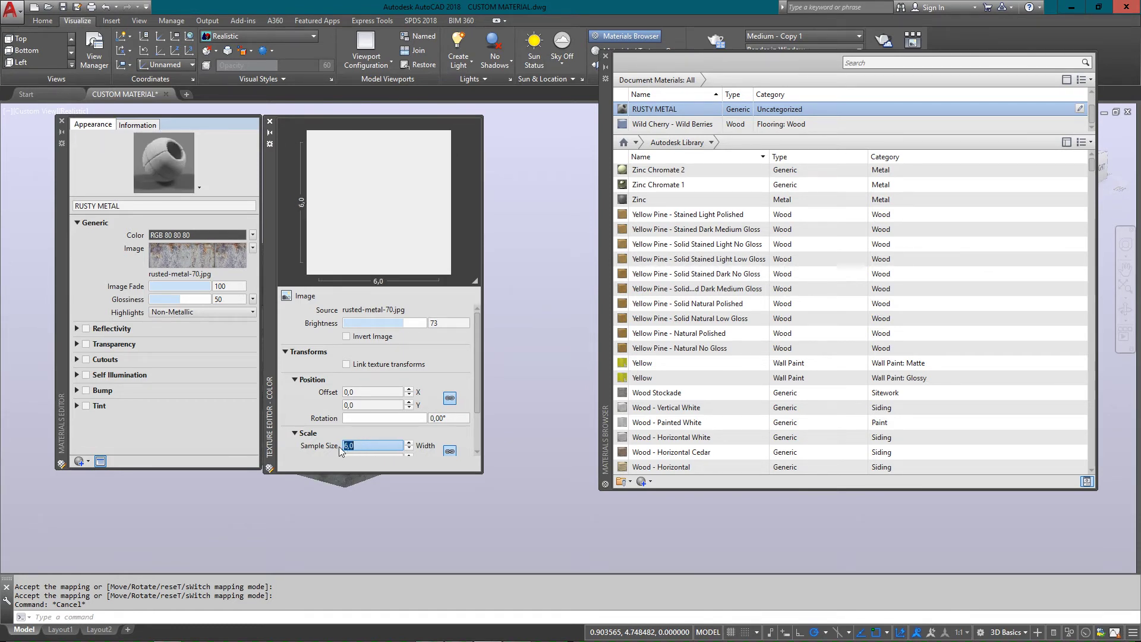
# - Set the rusted-metal-70.jpg texture's sample size to 5,1 in width and height
pyautogui.moveTo(476, 376); pyautogui.dragTo(476, 413)
pyautogui.click(381, 407)
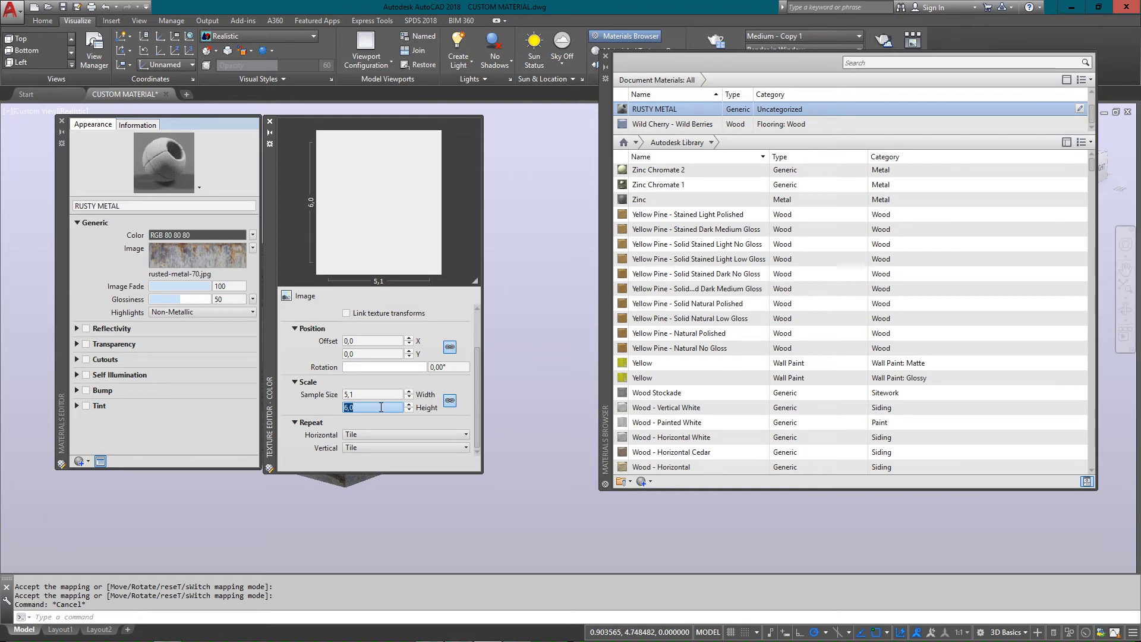
pyautogui.write('5,1')
pyautogui.press('Return')
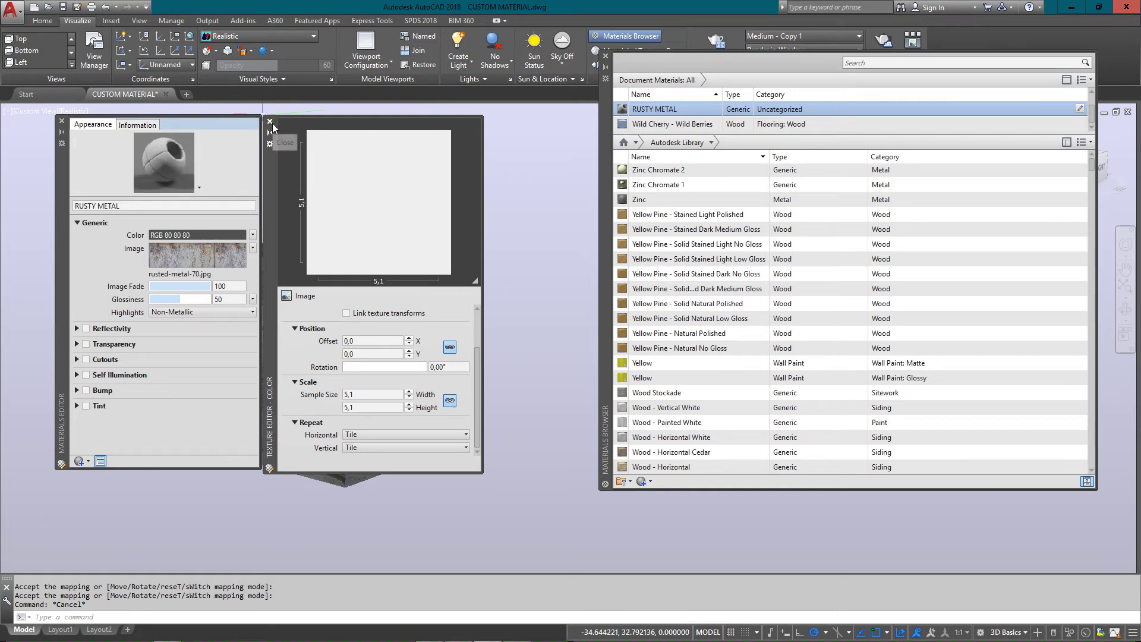
# - Close the texture editor, Materials Browser and Materials Editor, and inspect the rusty metal texture on the 3D solid
pyautogui.click(269, 121)
pyautogui.keyDown('shift'); pyautogui.moveTo(357, 223); pyautogui.dragTo(409, 228, button='middle'); pyautogui.keyUp('shift')
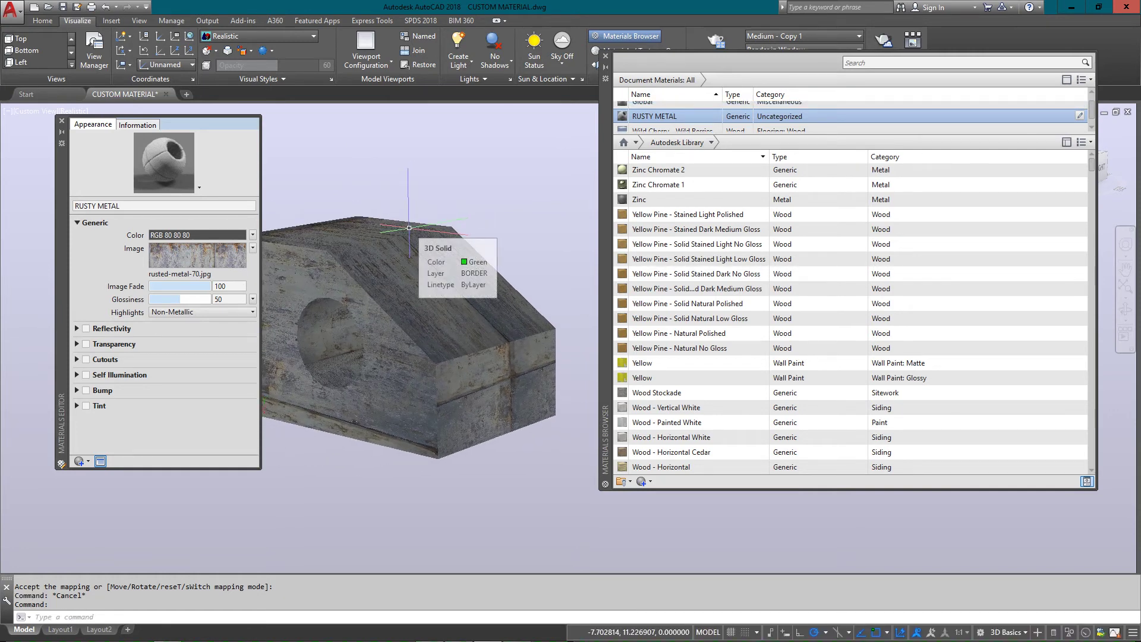
pyautogui.click(605, 56)
pyautogui.click(61, 123)
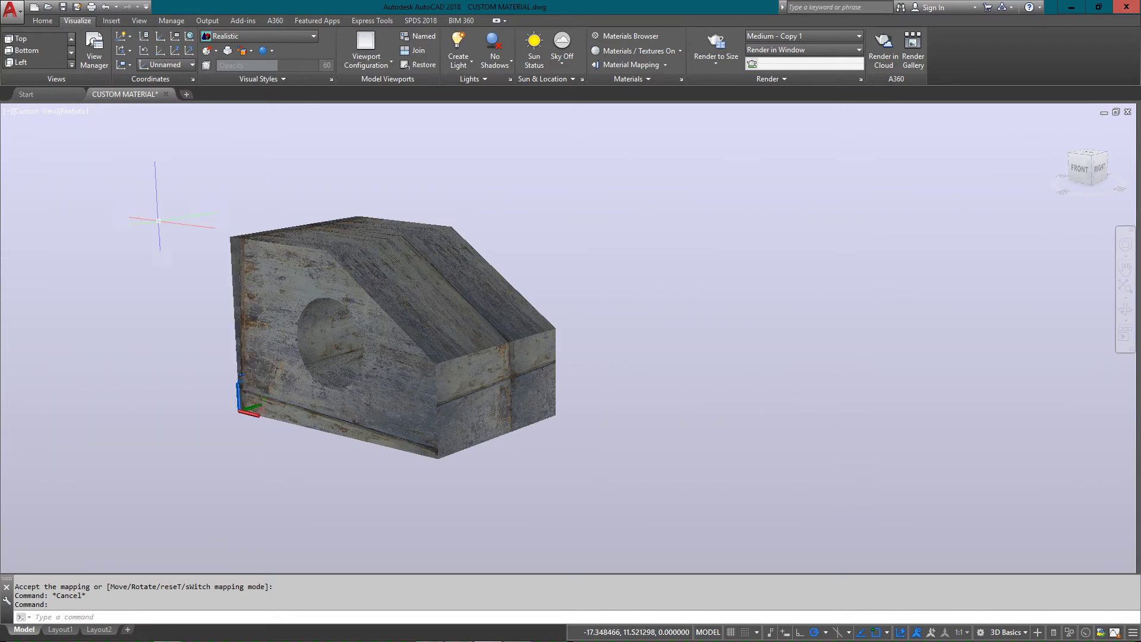
pyautogui.keyDown('shift'); pyautogui.moveTo(161, 224); pyautogui.dragTo(237, 265, button='middle'); pyautogui.keyUp('shift')
pyautogui.scroll(2, 257, 264)
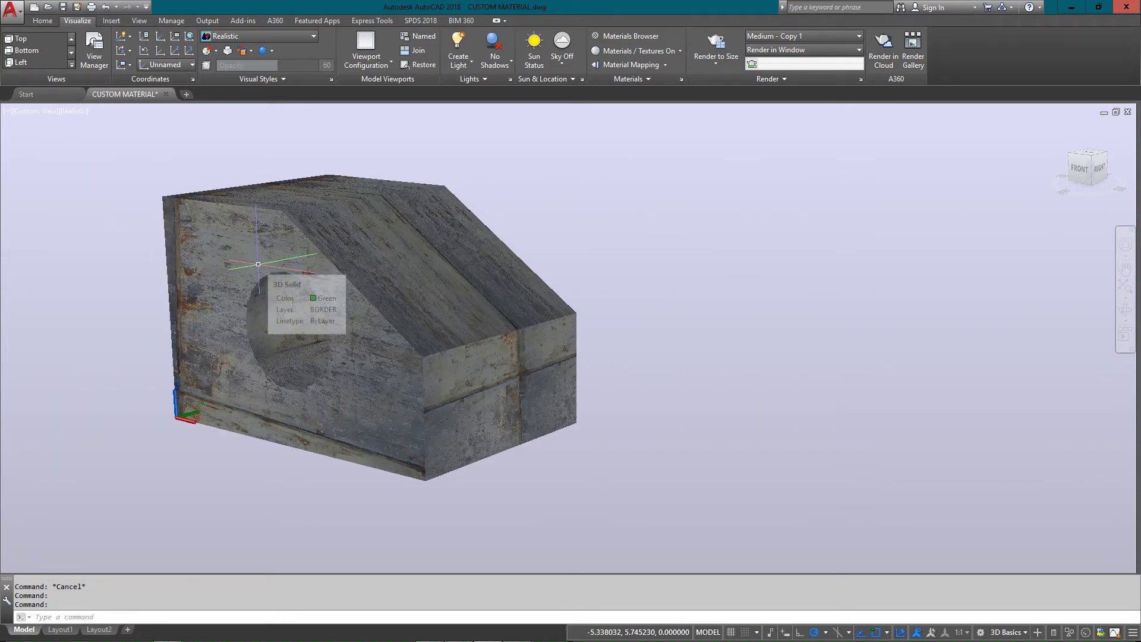
pyautogui.moveTo(299, 259); pyautogui.dragTo(310, 259, button='middle')
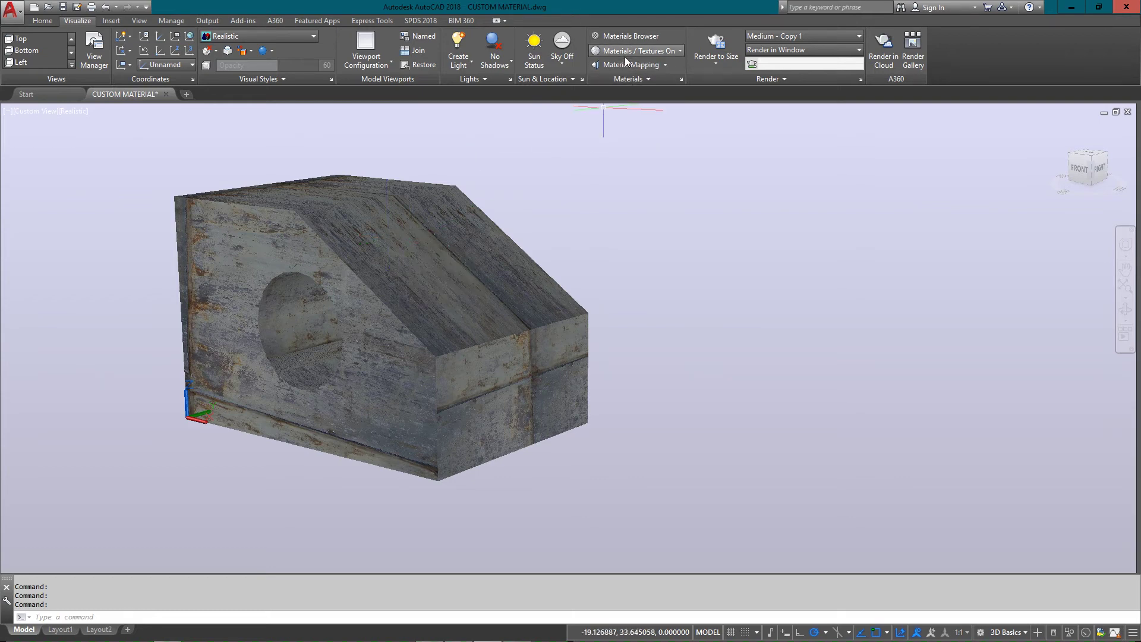
# - Reopen the Materials Browser and create a new document material of type Stone
pyautogui.click(625, 37)
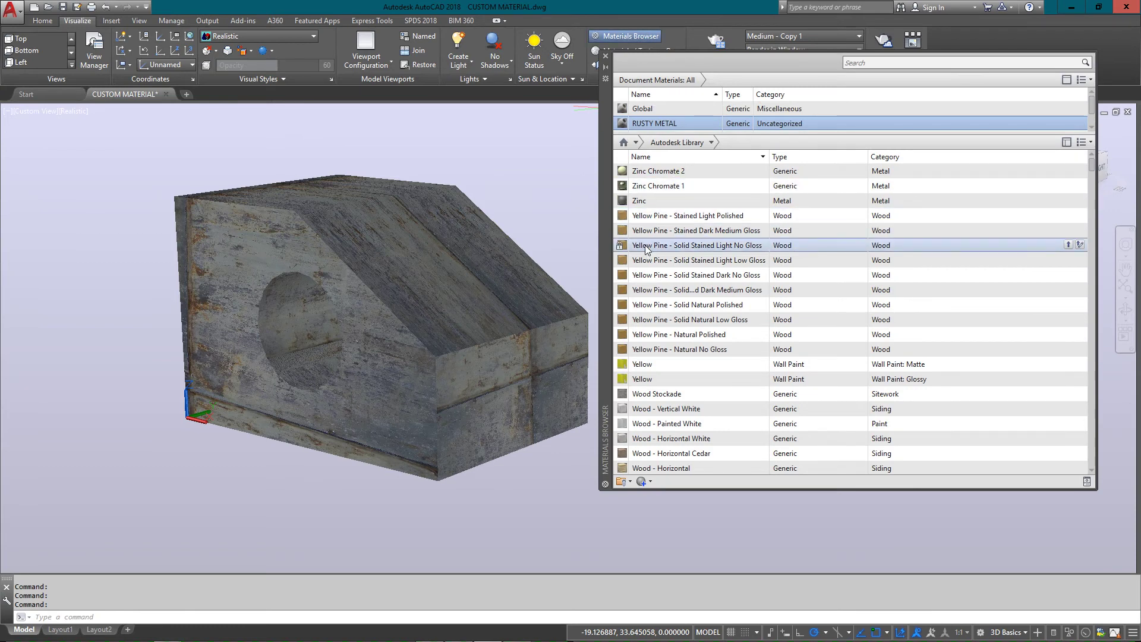
pyautogui.scroll(-3, 808, 264)
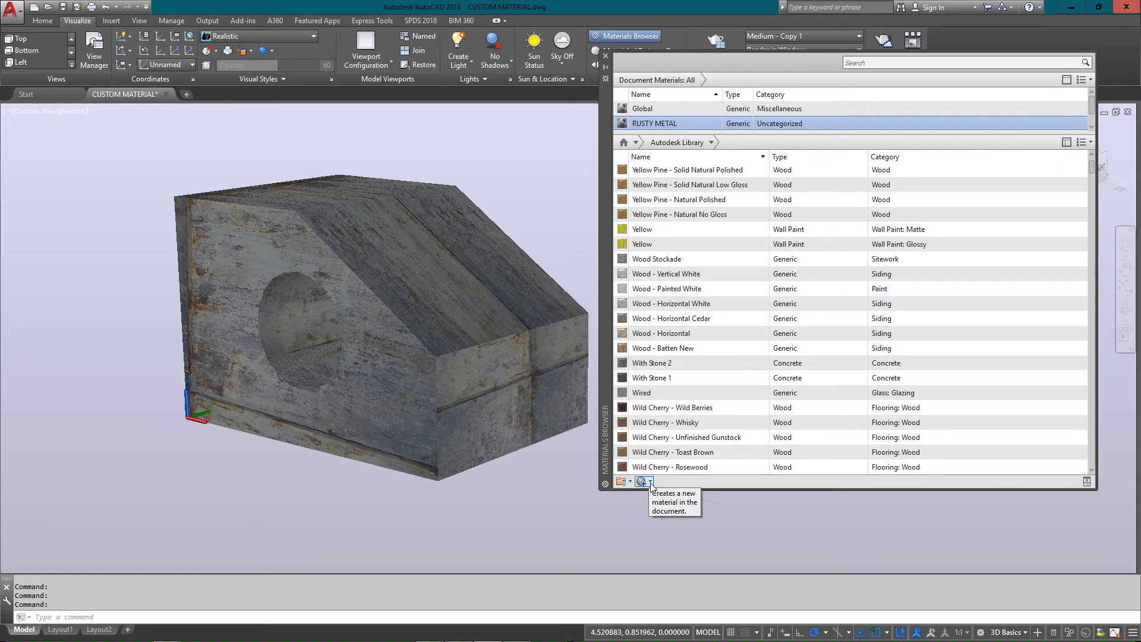
pyautogui.click(651, 482)
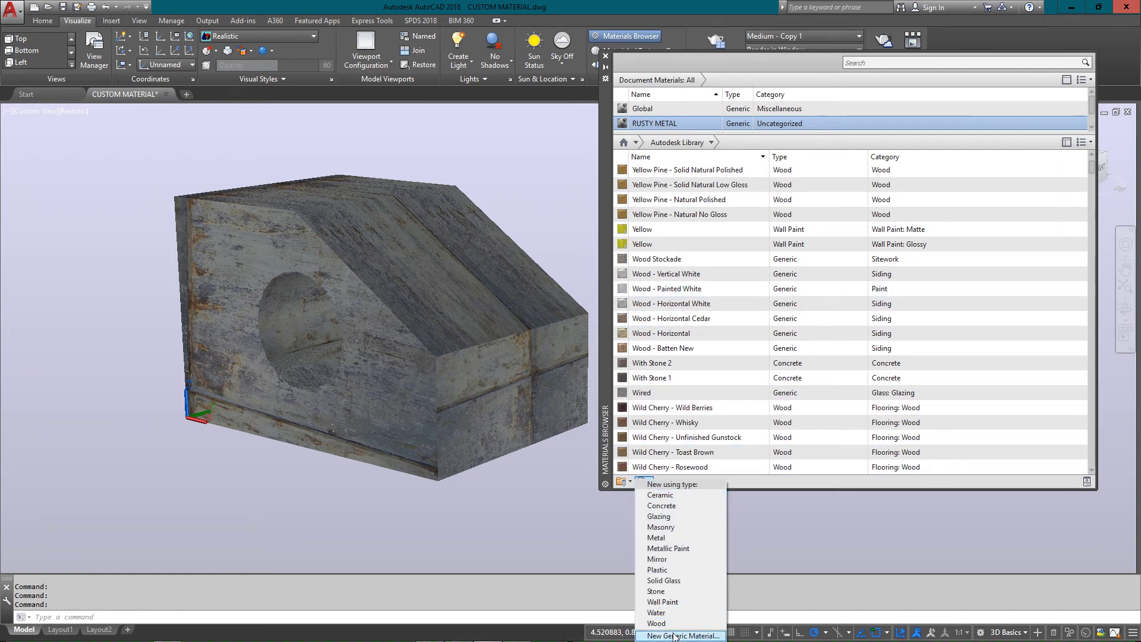
pyautogui.click(656, 591)
pyautogui.moveTo(179, 241)
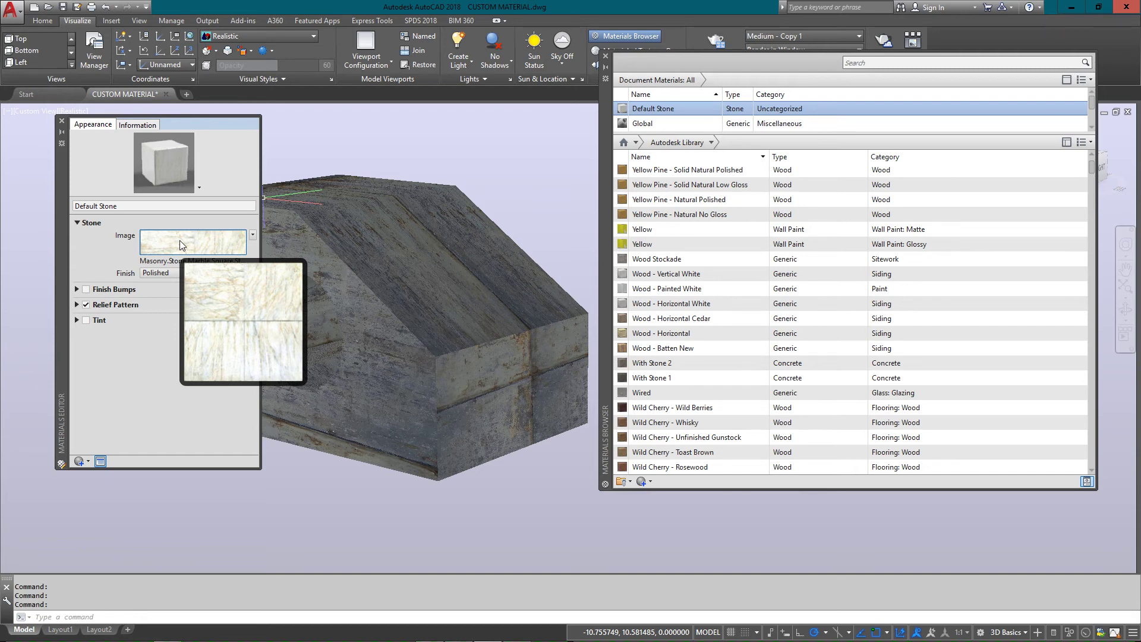
# - Review the new stone material's information and set its finish to Glossy
pyautogui.click(142, 125)
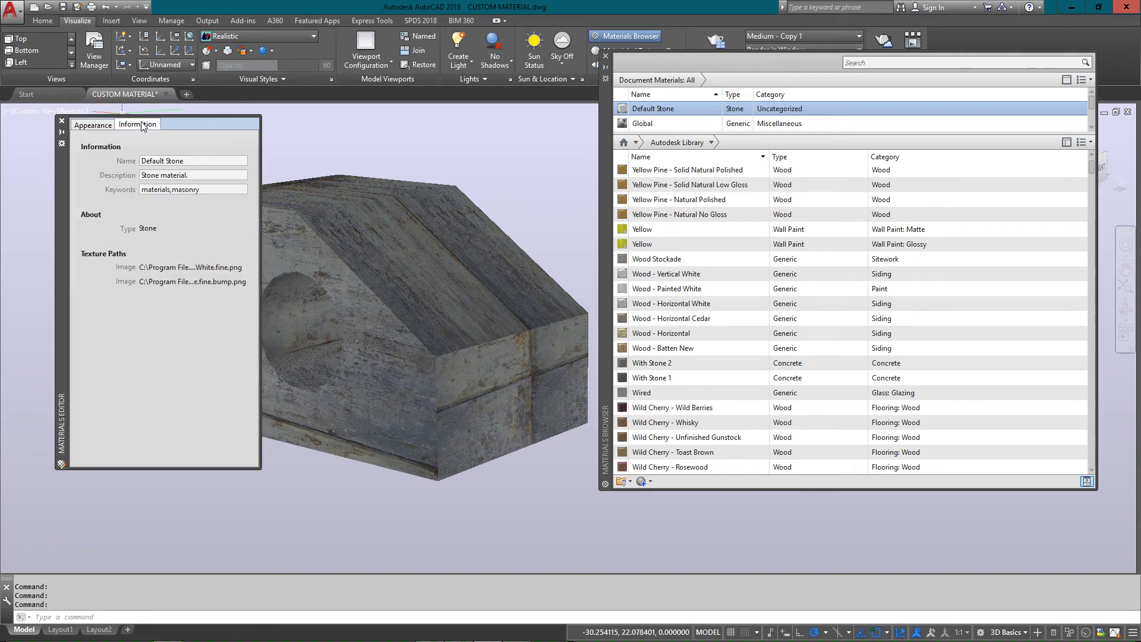
pyautogui.click(103, 127)
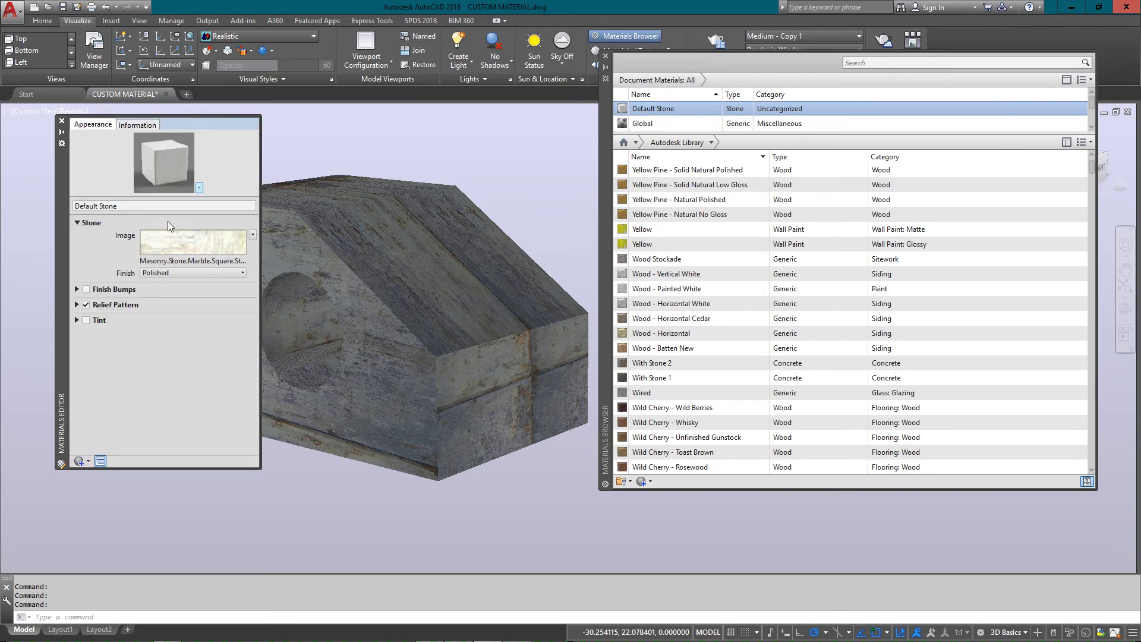
pyautogui.click(188, 269)
pyautogui.click(194, 299)
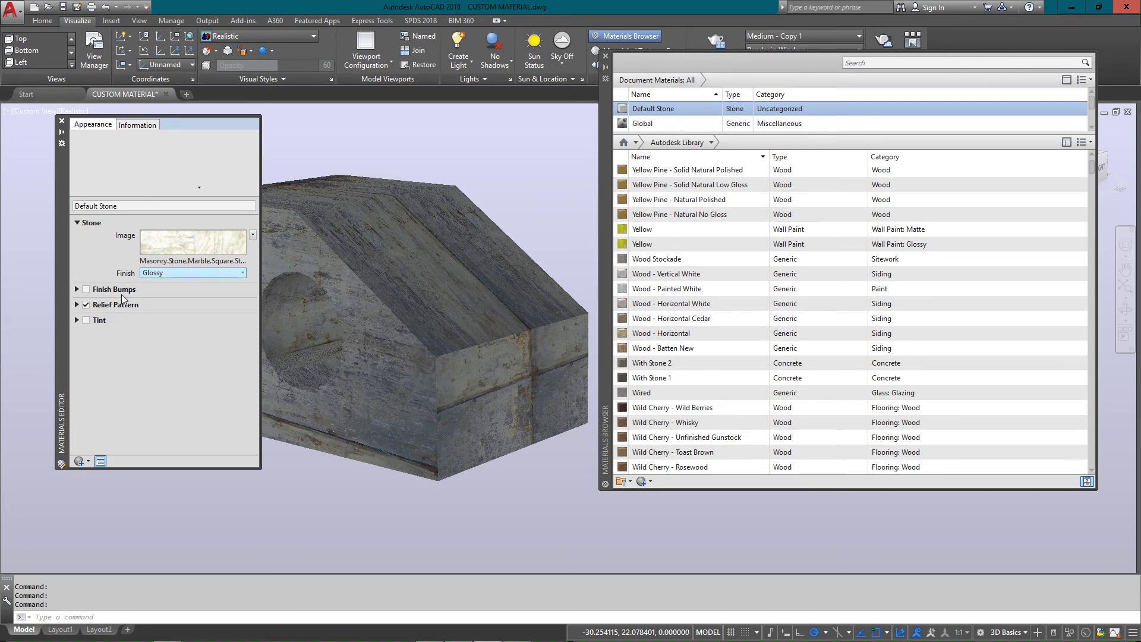
# - Rename the stone material as NEW STONE and close the Materials Editor
pyautogui.click(140, 127)
pyautogui.click(173, 163)
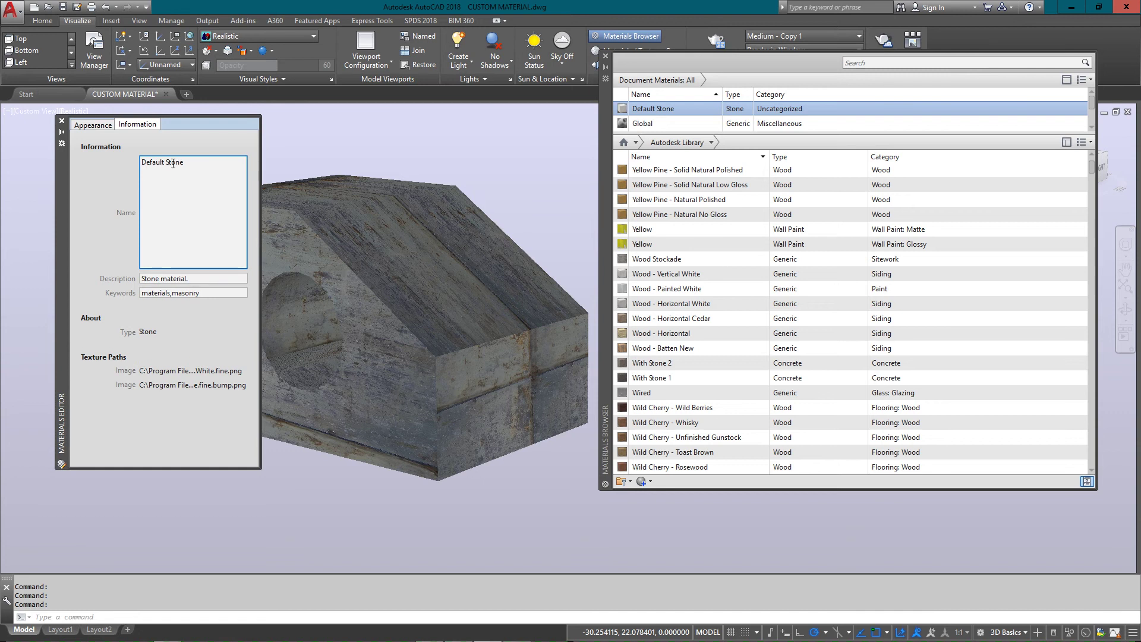
pyautogui.tripleClick(173, 163)
pyautogui.write('NEW STONE')
pyautogui.click(92, 125)
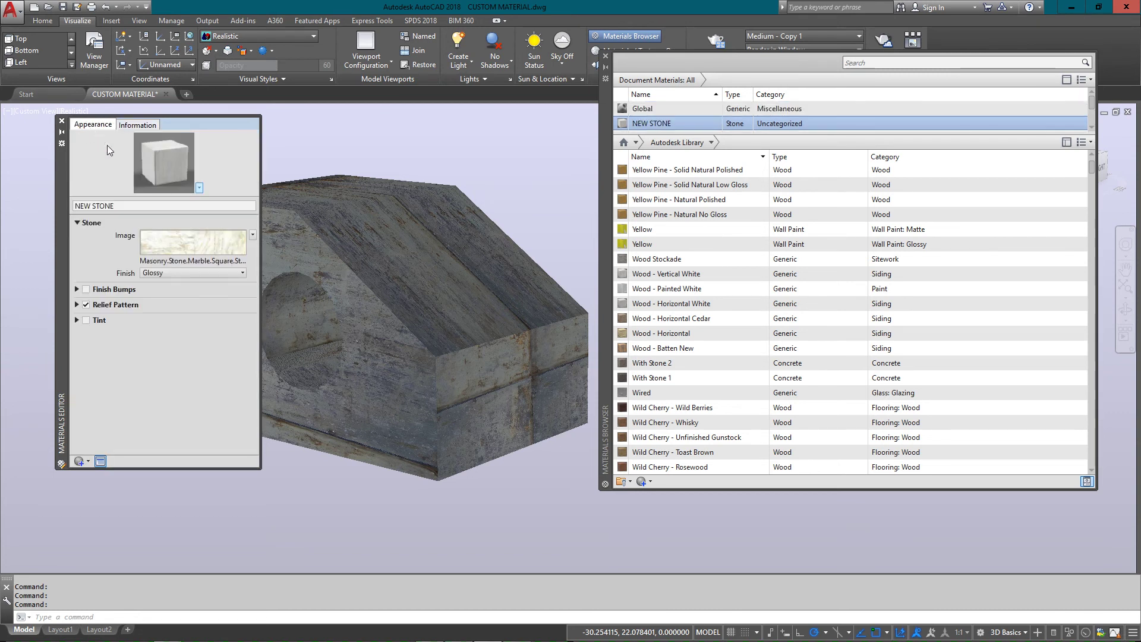
pyautogui.click(61, 123)
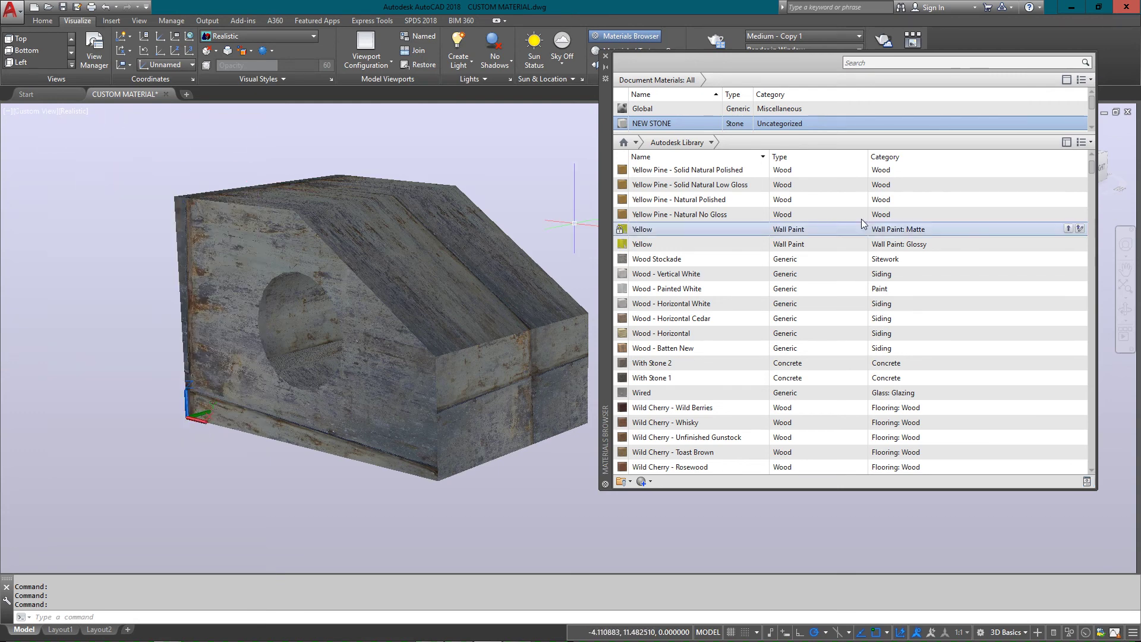
# - Apply the NEW STONE material to the 3D solid and close the Materials Browser
pyautogui.scroll(-2, 655, 114)
pyautogui.scroll(2, 655, 114)
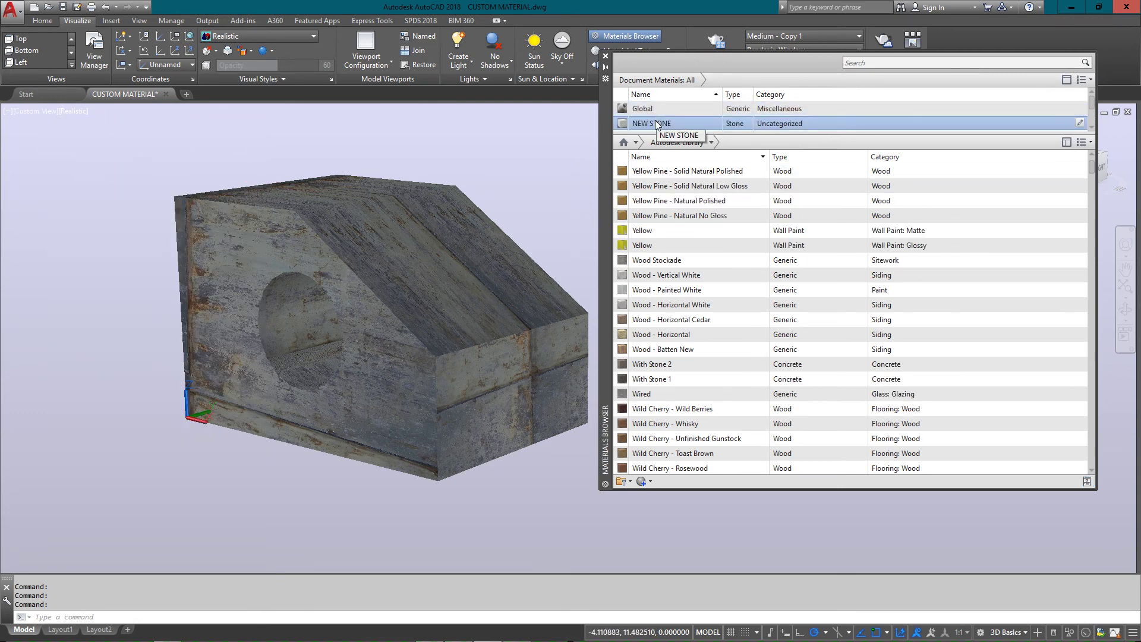
pyautogui.moveTo(656, 124); pyautogui.dragTo(512, 187)
pyautogui.moveTo(452, 252); pyautogui.dragTo(452, 252)
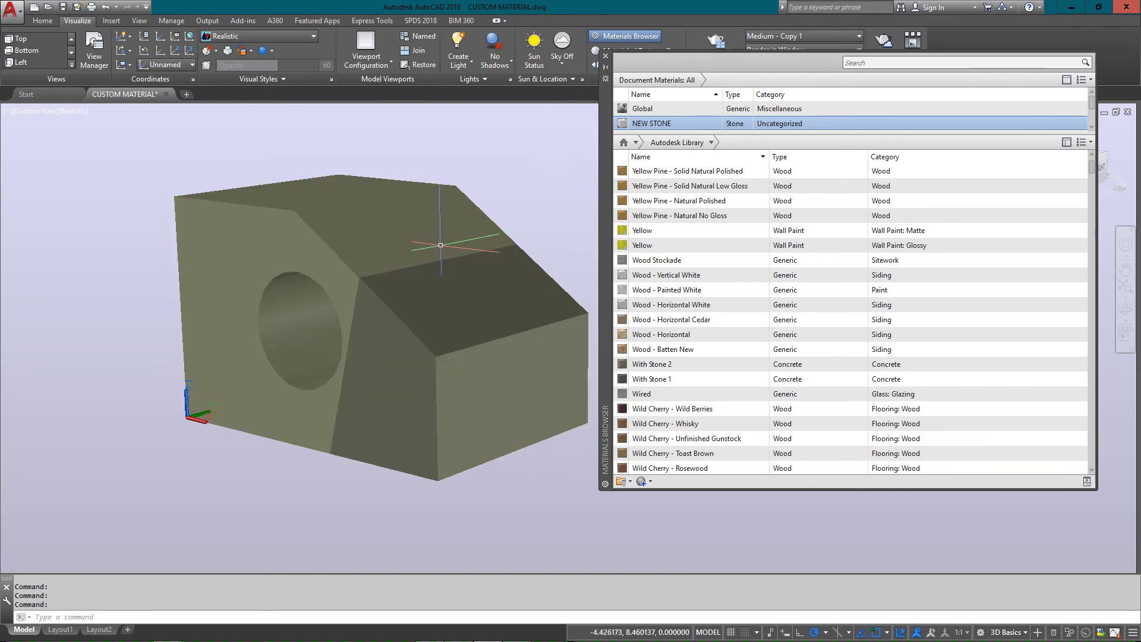
pyautogui.moveTo(440, 247); pyautogui.dragTo(402, 244, button='middle')
pyautogui.scroll(-1, 772, 119)
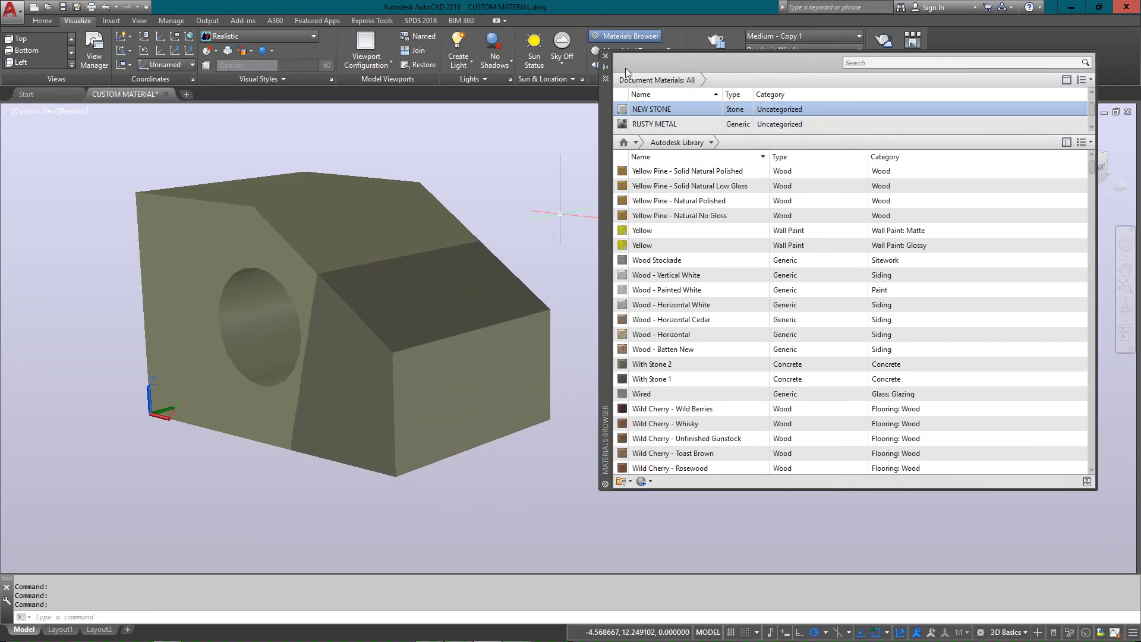
pyautogui.click(604, 57)
pyautogui.moveTo(425, 358); pyautogui.dragTo(452, 374, button='middle')
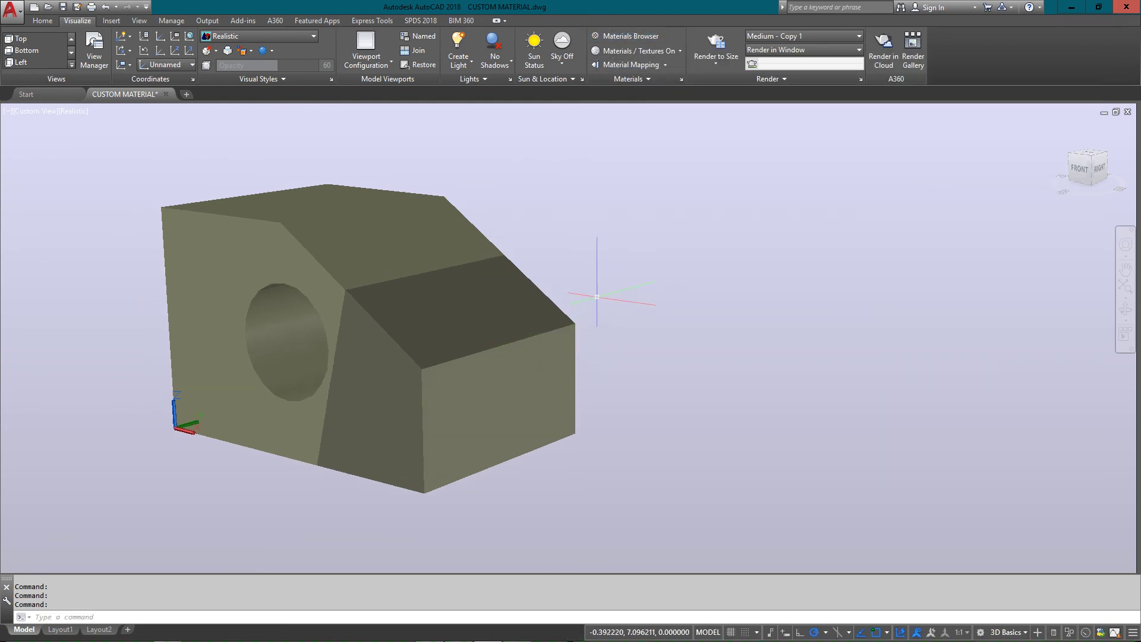
# - Start material mapping with SETUV and apply Box mapping to the 3D solid
pyautogui.write('SETUV')
pyautogui.press('Return')
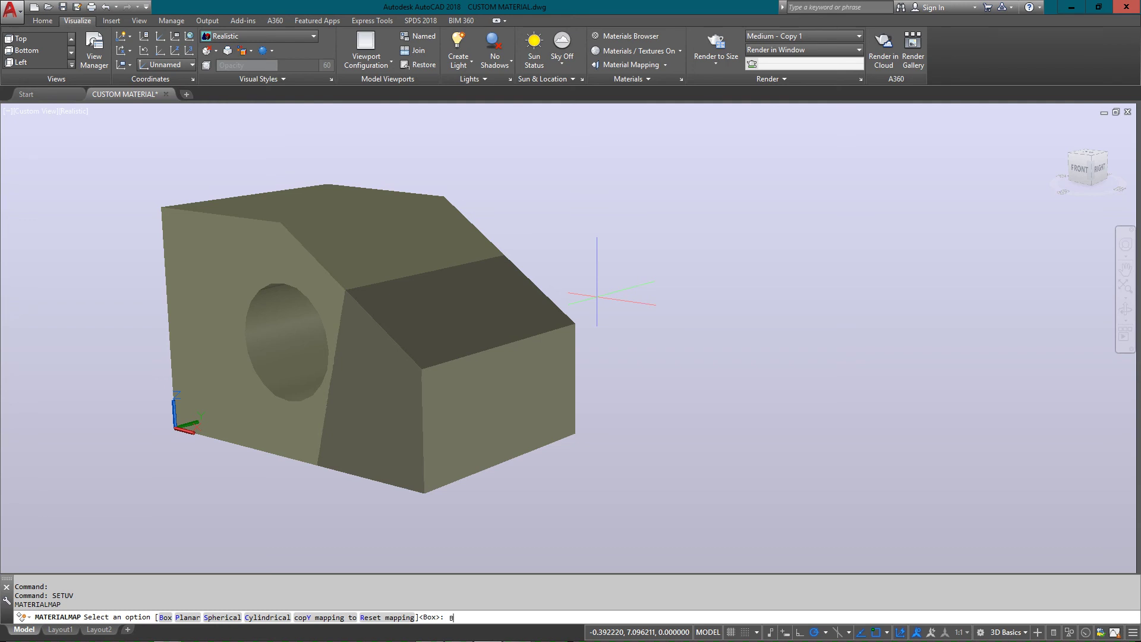
pyautogui.press('Return')
pyautogui.click(456, 296)
pyautogui.press('Return')
# - Shrink the mapping box until the marble pattern on the 3D solid is no longer stretched
pyautogui.click(215, 371)
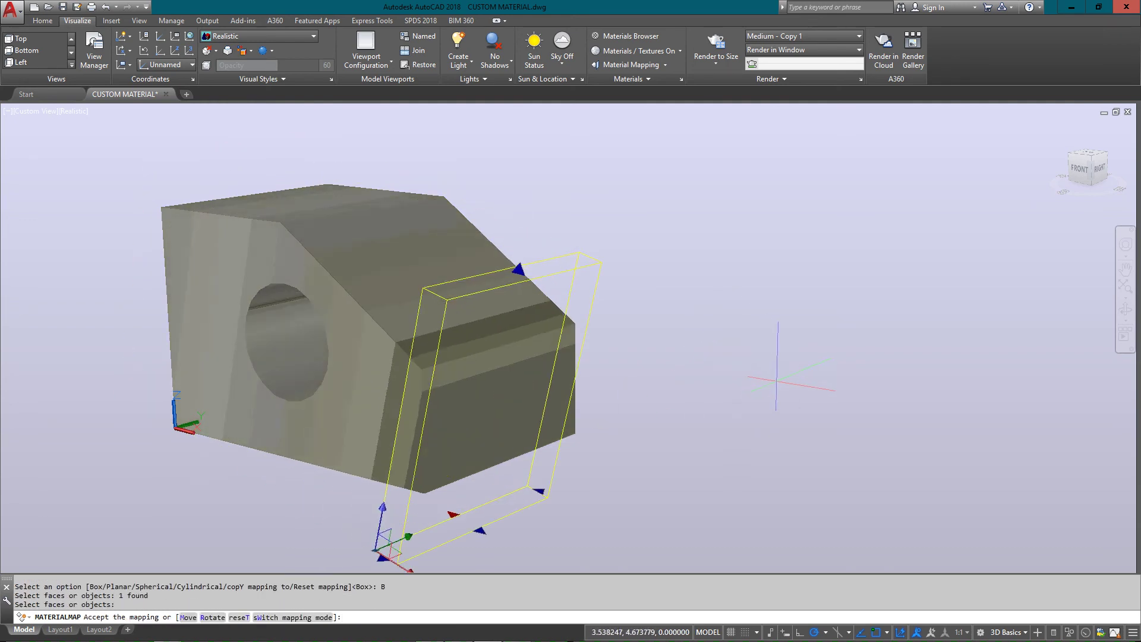
pyautogui.click(792, 387)
pyautogui.click(530, 274)
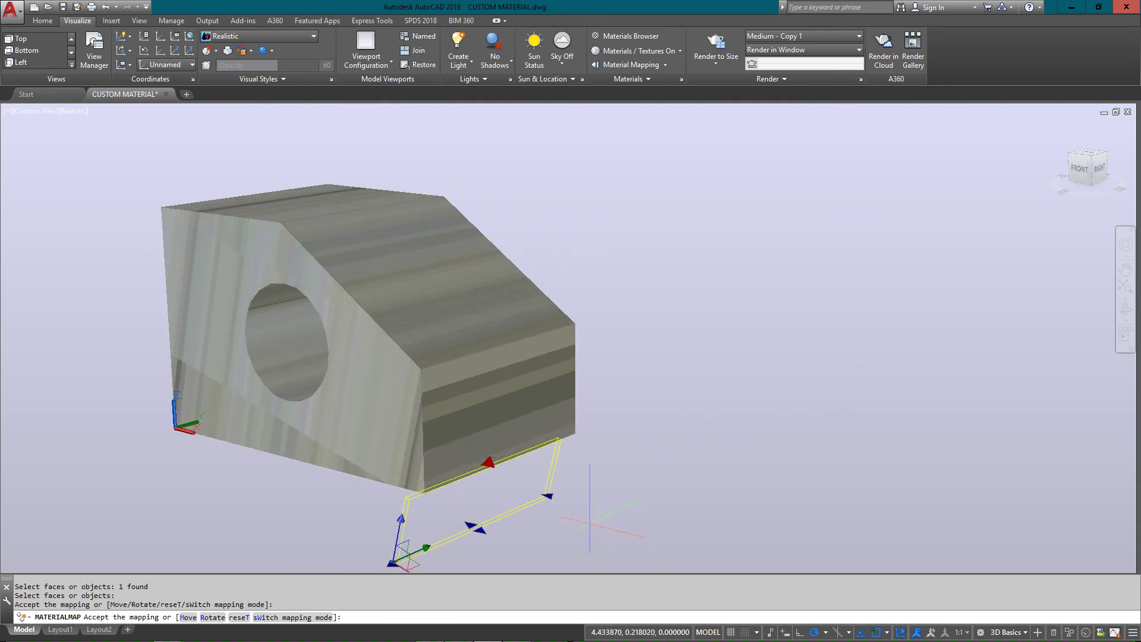
pyautogui.moveTo(537, 555); pyautogui.dragTo(540, 461, button='middle')
pyautogui.click(540, 463)
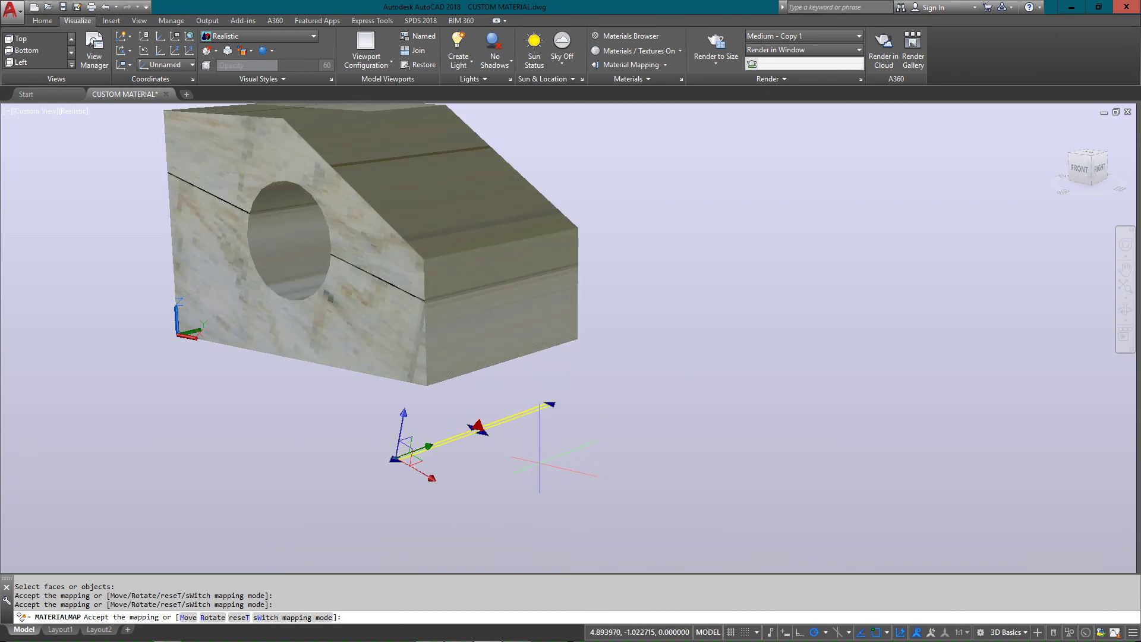
pyautogui.click(544, 466)
# - Use the switch mapping mode option to select Box mapping again for the solid
pyautogui.write('w')
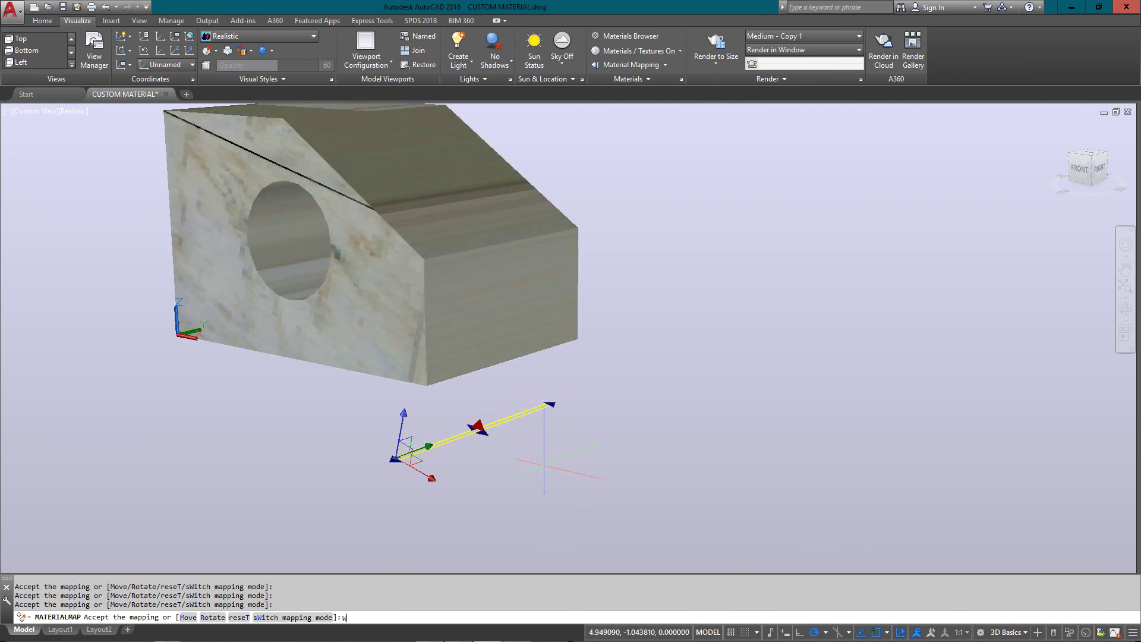
pyautogui.press('Return')
pyautogui.write('B')
pyautogui.press('Return')
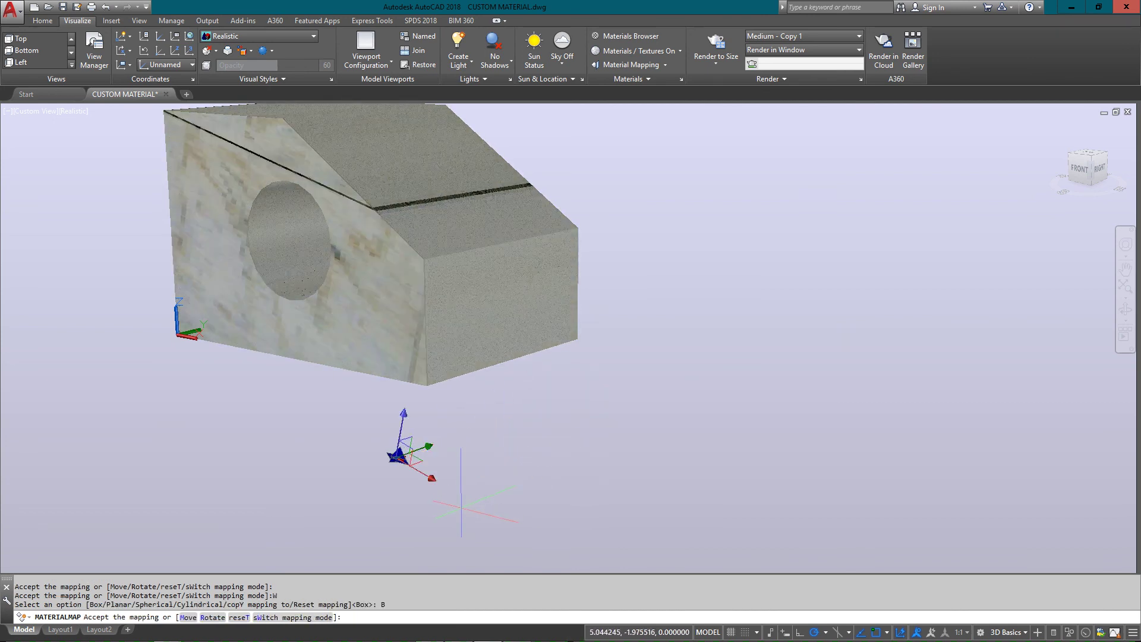
# - Rotate the box mapping about its green axis to change the direction of the marble pattern
pyautogui.write('R')
pyautogui.press('Return')
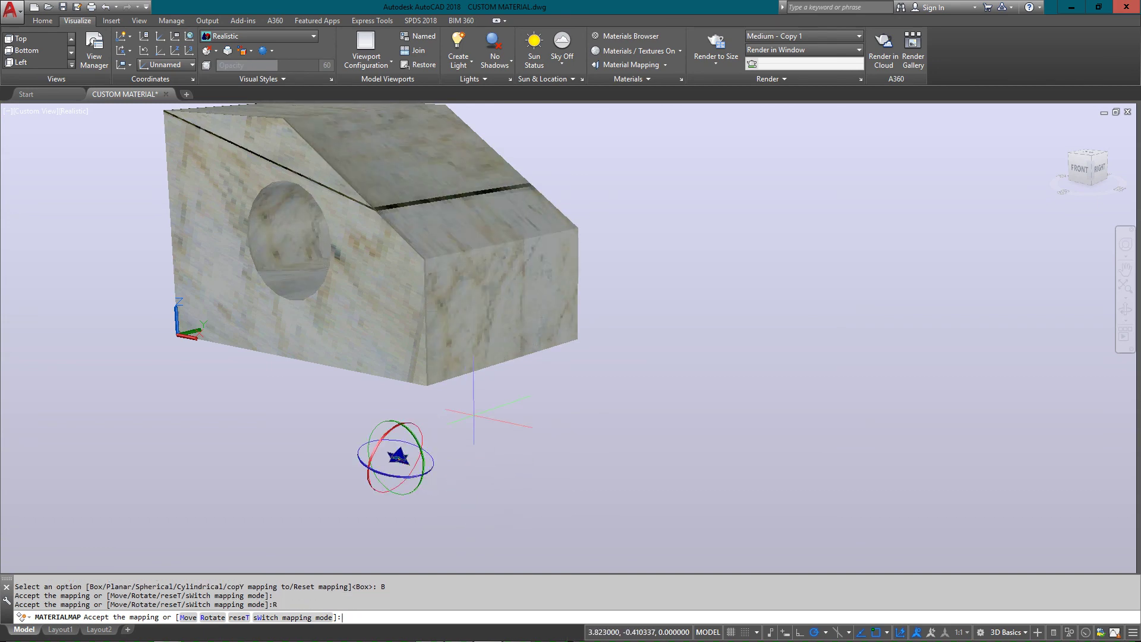
pyautogui.click(417, 442)
pyautogui.scroll(-3, 401, 250)
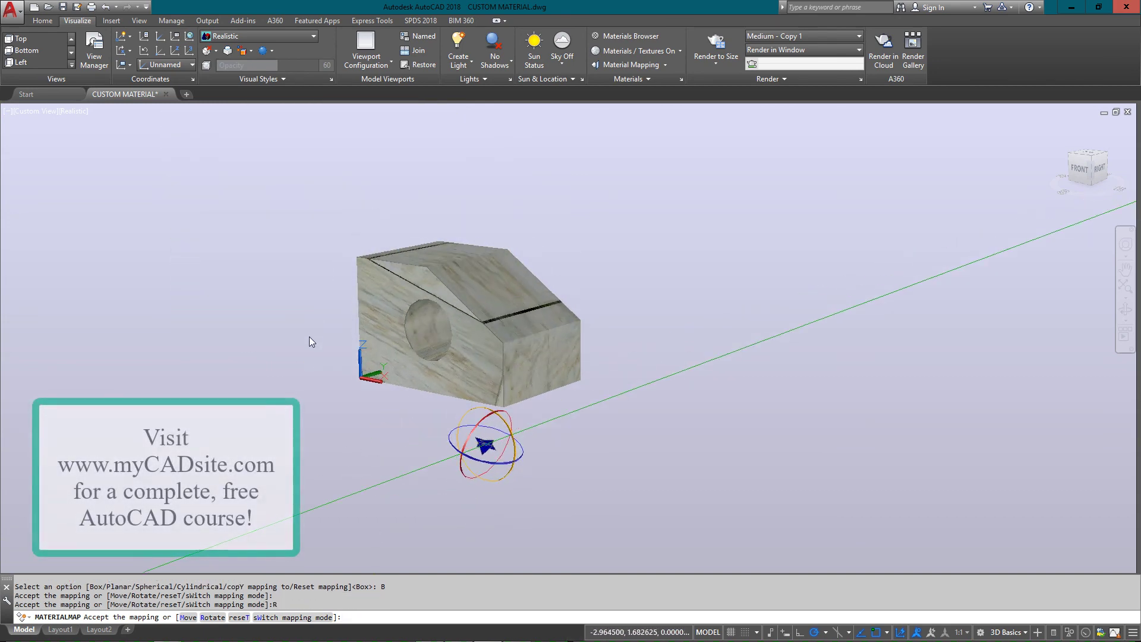
pyautogui.click(538, 411)
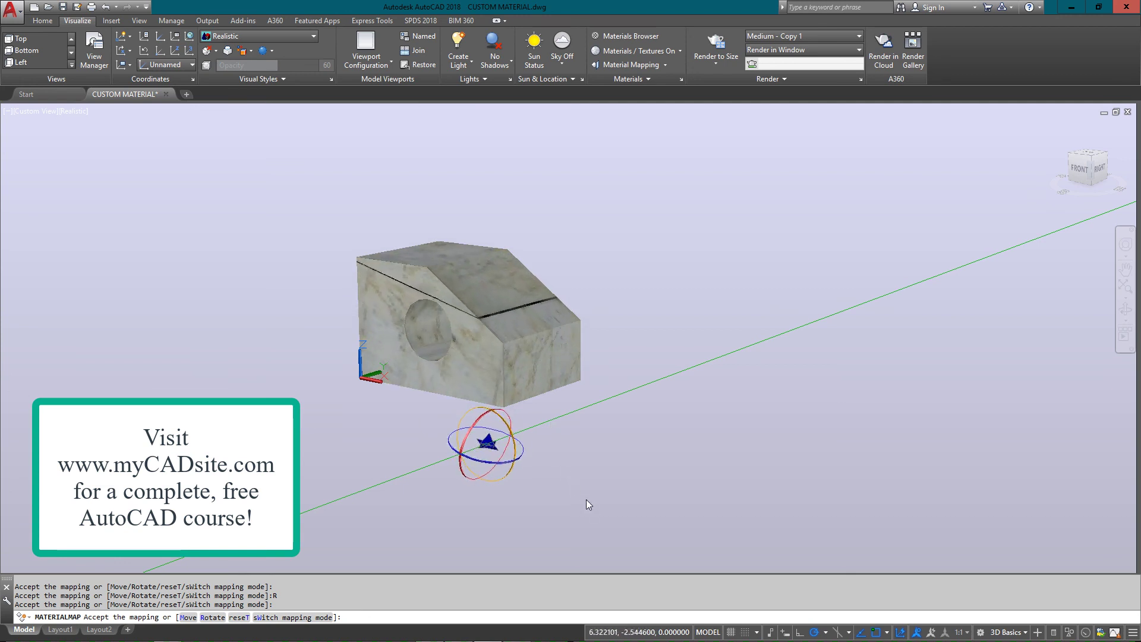
# - Try to switch the box mapping from rotating to the Move option
pyautogui.scroll(2, 579, 493)
pyautogui.write('M')
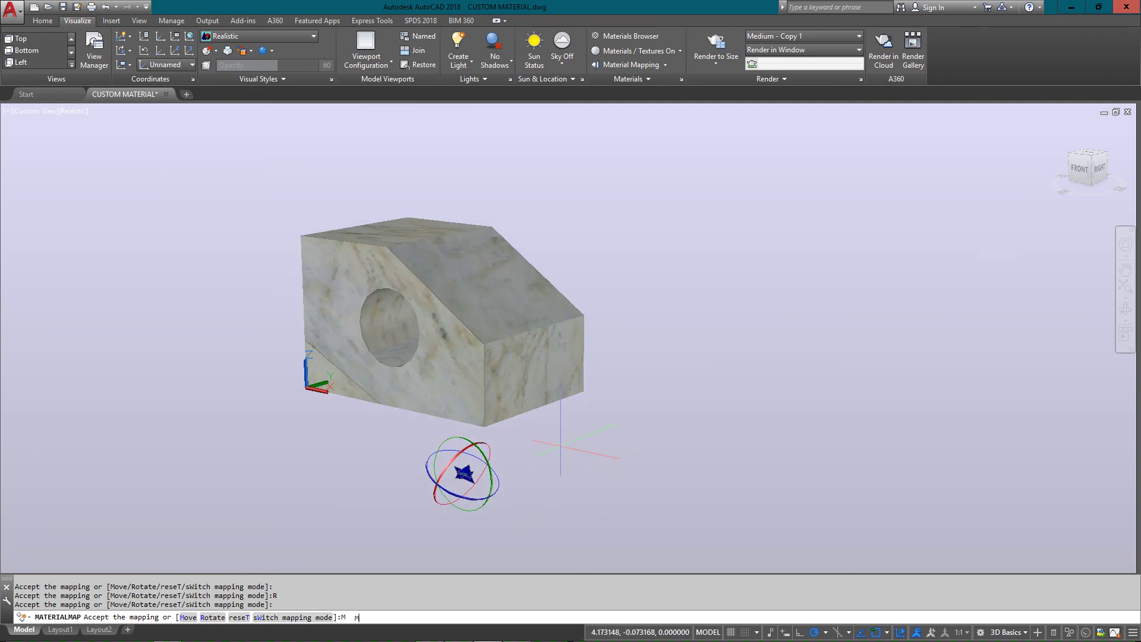
pyautogui.press('Return')
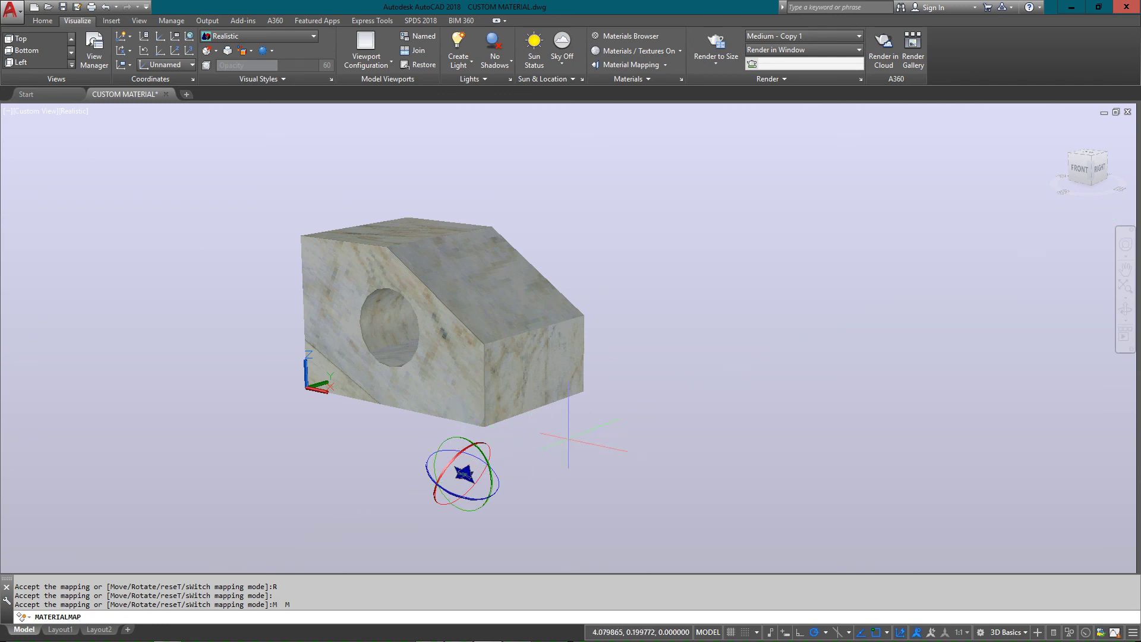